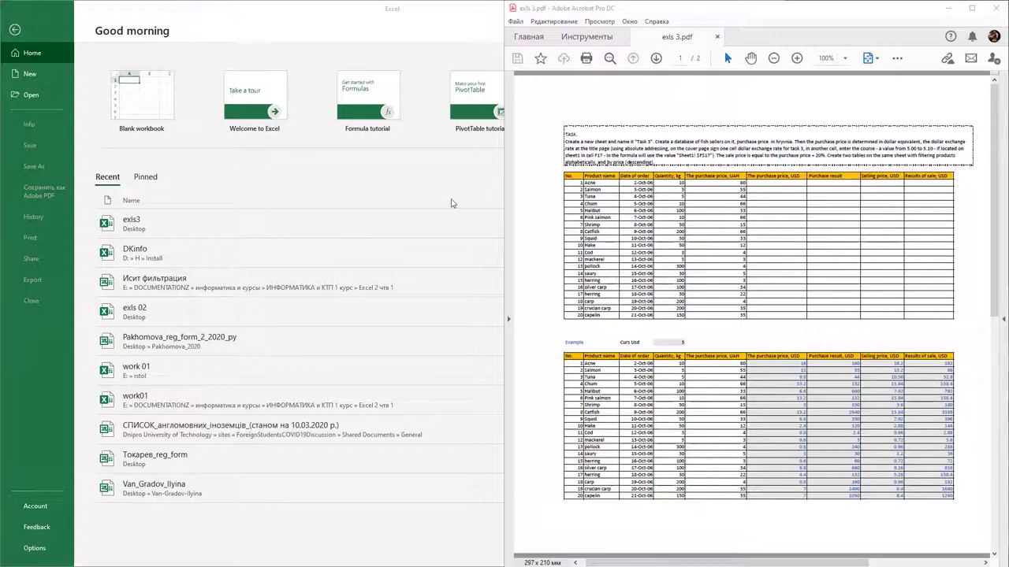
- Create a blank workbook and rename its only sheet to "Tast 3"
{"action": "left_click", "coordinate": [150, 112]}
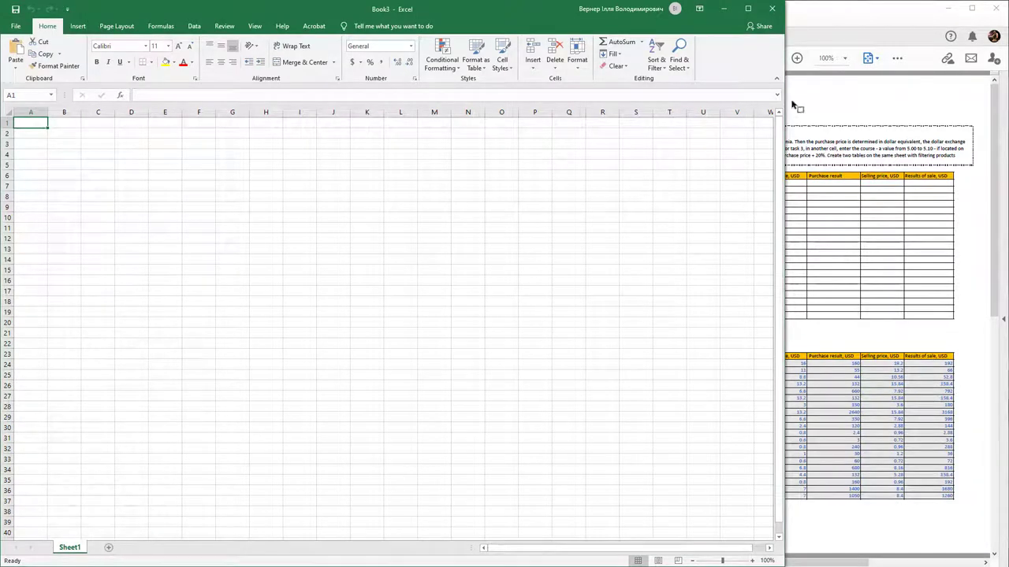
{"action": "left_click", "coordinate": [840, 24]}
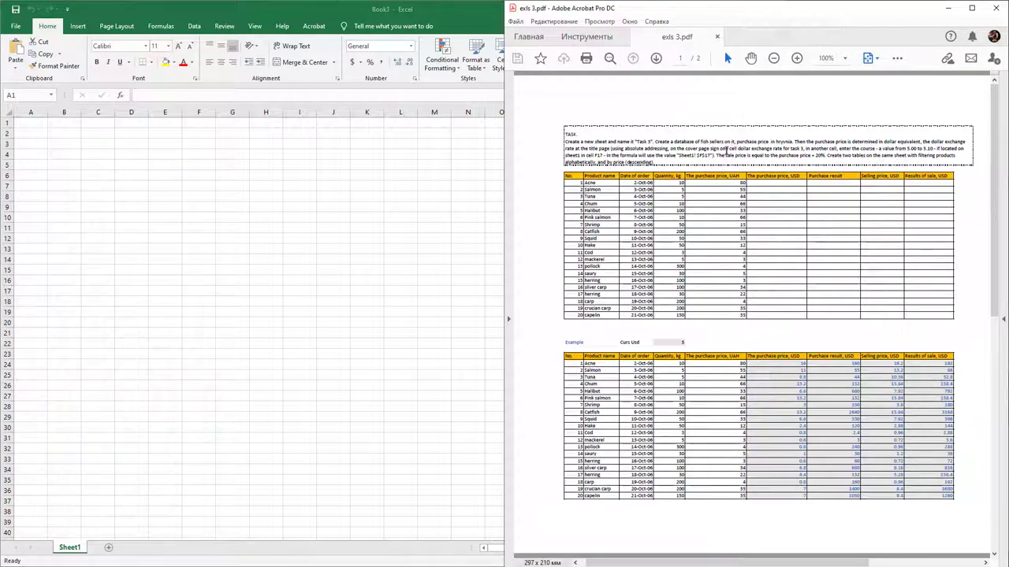
{"action": "left_click", "coordinate": [64, 549]}
{"action": "double_click", "coordinate": [67, 548]}
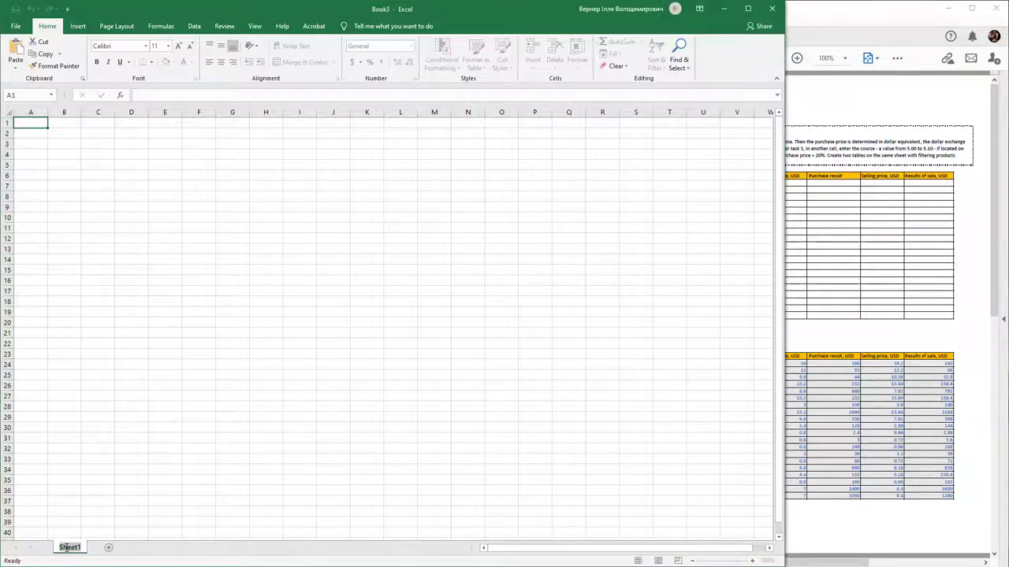
{"action": "type", "text": "Task 3"}
{"action": "key", "text": "Return"}
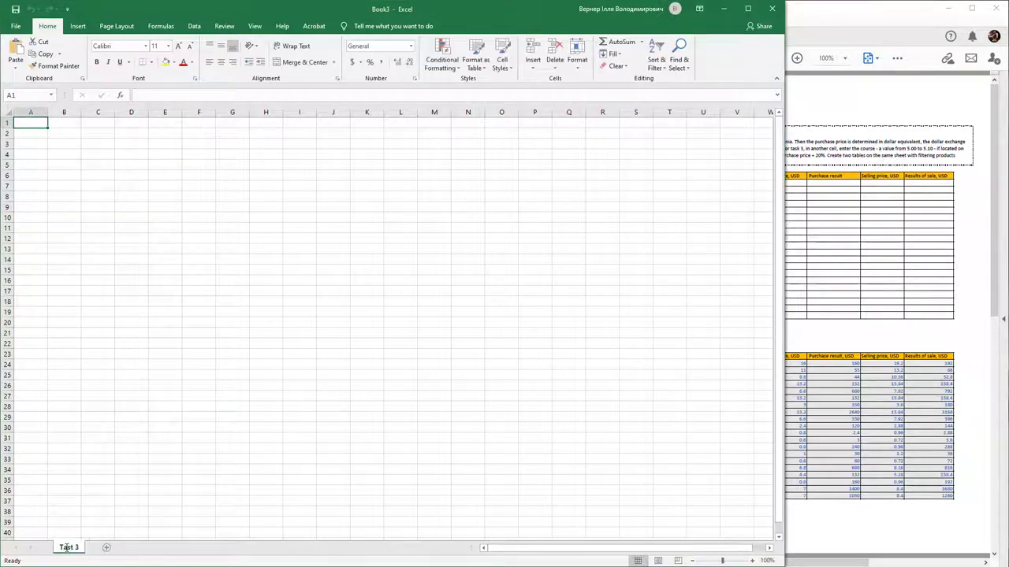
- Add a new sheet, place it before the Tast 3 sheet and name it "Title"
{"action": "left_click", "coordinate": [840, 24]}
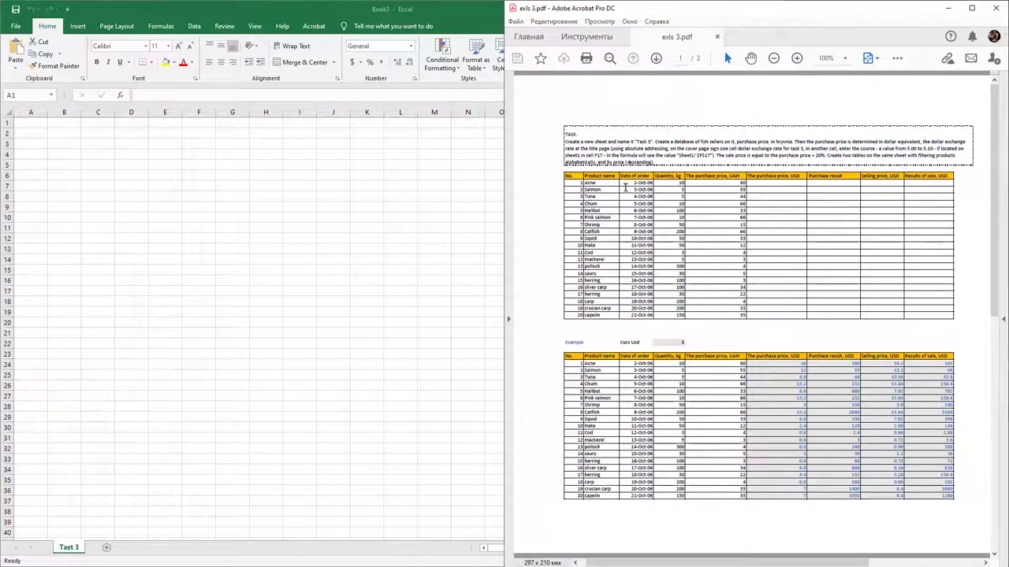
{"action": "left_click", "coordinate": [112, 545]}
{"action": "left_click", "coordinate": [107, 548]}
{"action": "left_click_drag", "start_coordinate": [105, 553], "coordinate": [73, 558]}
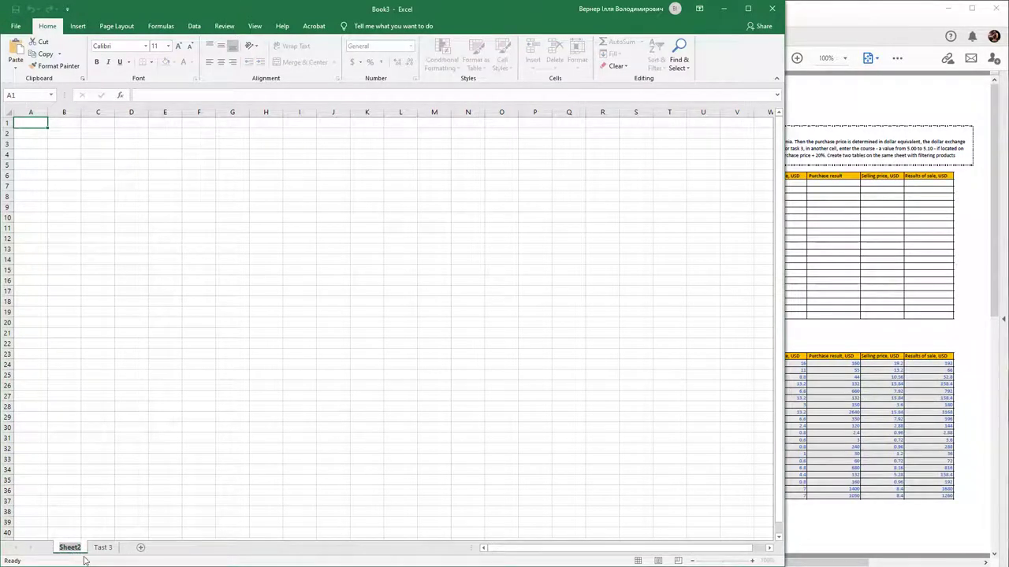
{"action": "type", "text": "Title"}
{"action": "key", "text": "Return"}
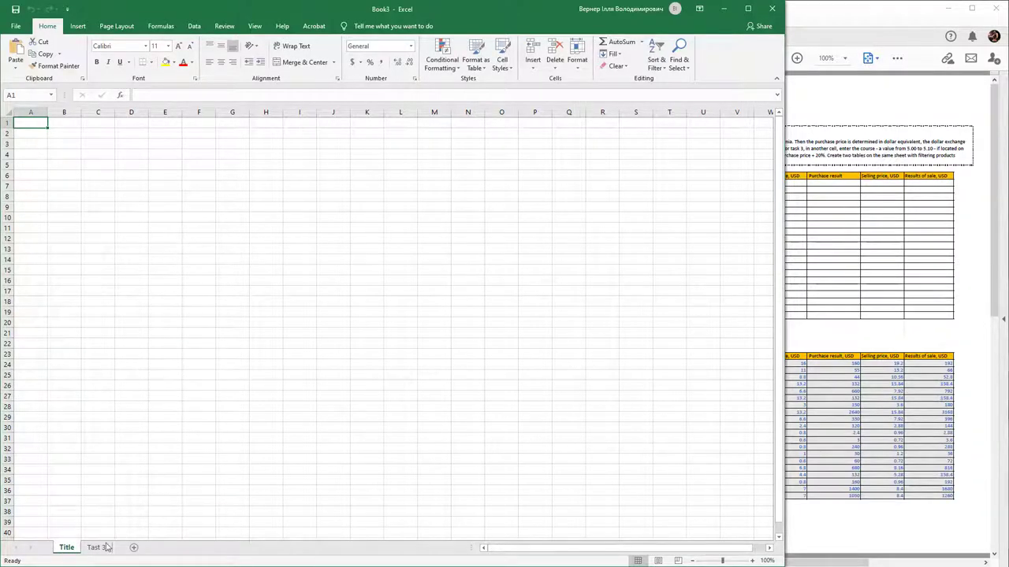
- Set the font size of all cells on the Title sheet to 14
{"action": "left_click", "coordinate": [96, 546]}
{"action": "left_click", "coordinate": [66, 547]}
{"action": "left_click", "coordinate": [178, 196]}
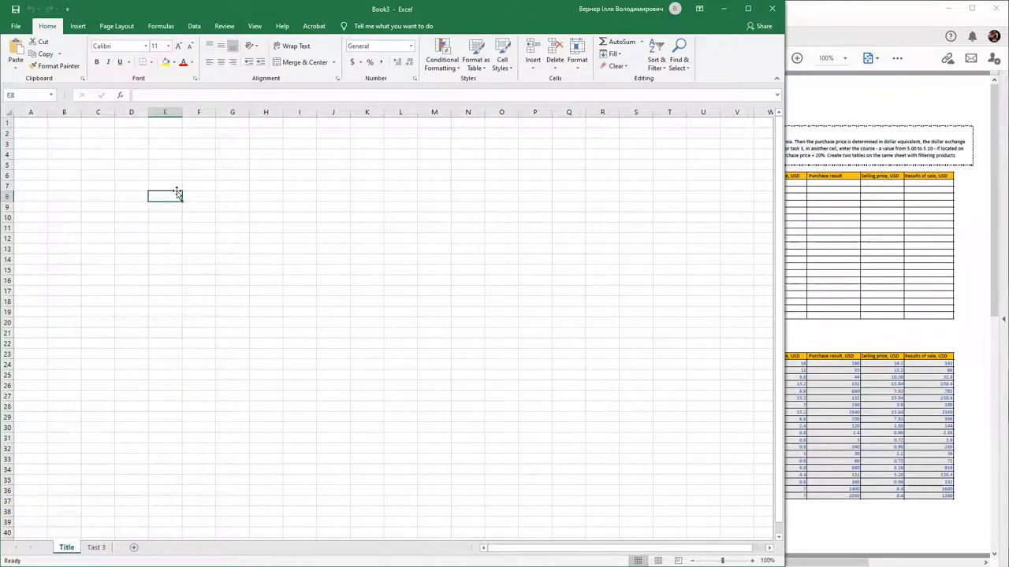
{"action": "key", "text": "ctrl+a"}
{"action": "left_click", "coordinate": [167, 46]}
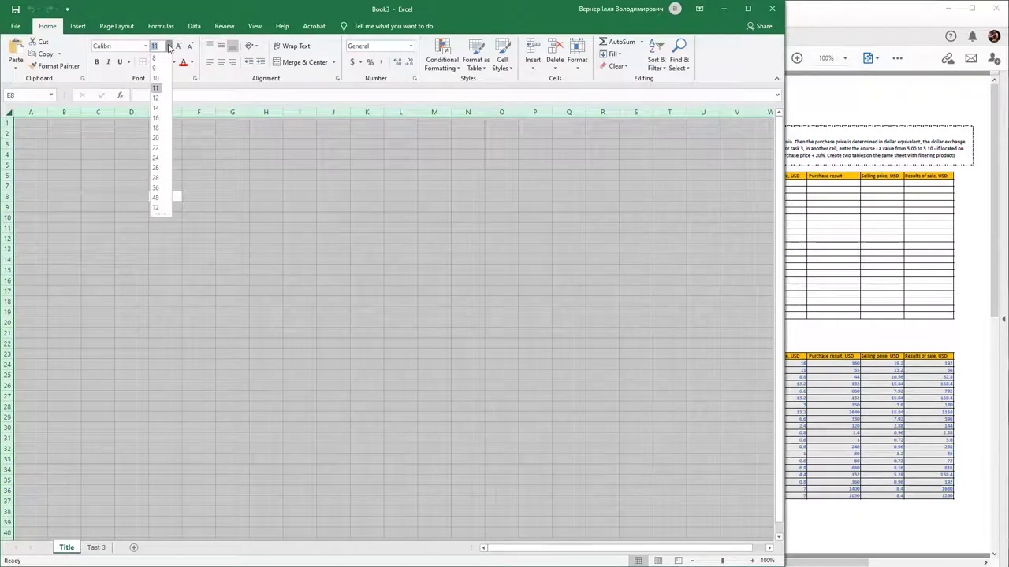
{"action": "left_click", "coordinate": [160, 115]}
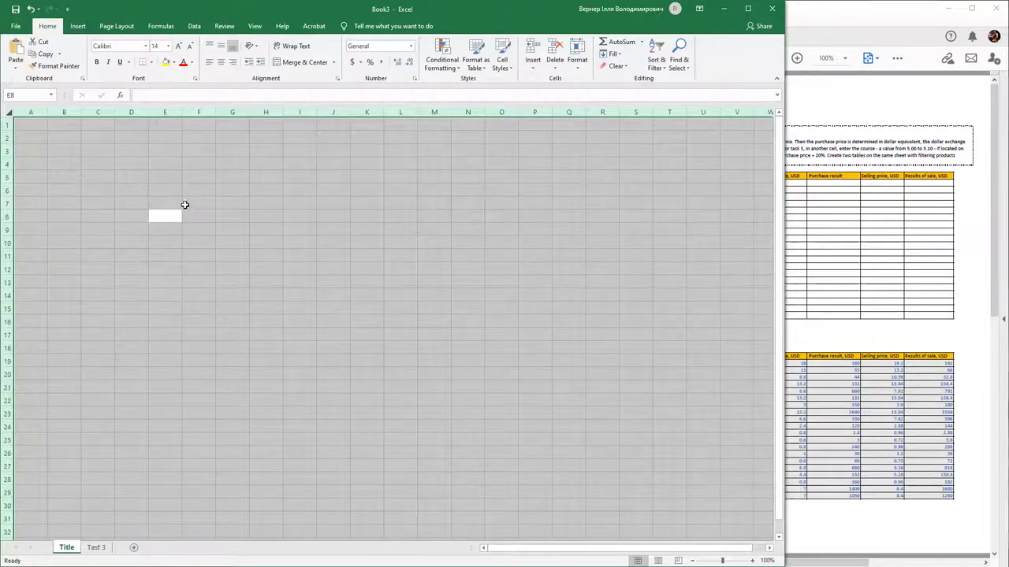
- Enter the label "Group and Name" in cell E7 of the Title sheet
{"action": "left_click", "coordinate": [177, 204]}
{"action": "type", "text": "Gr"}
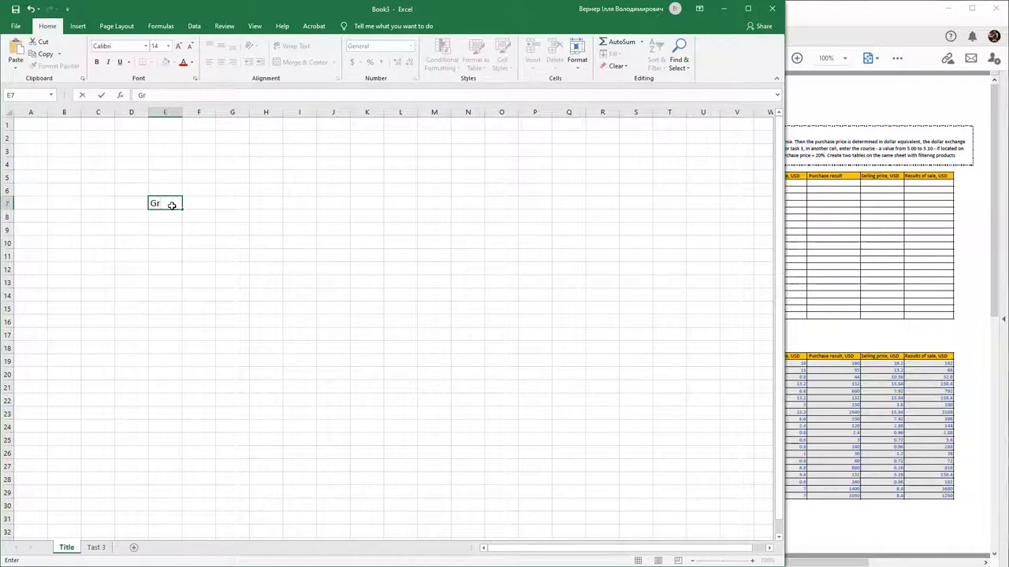
{"action": "type", "text": "iop and Name"}
{"action": "key", "text": "Return"}
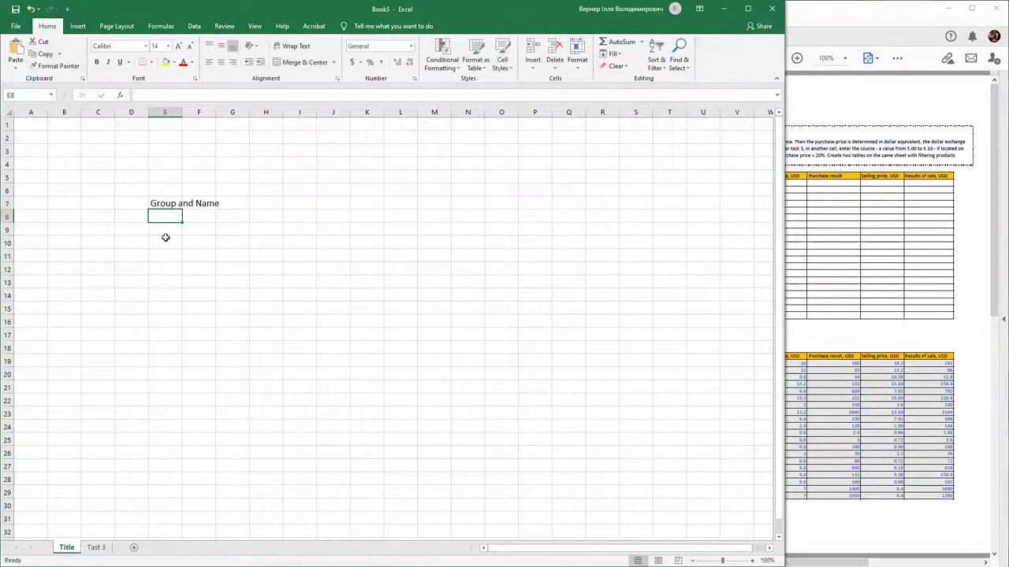
- Enter the label "Caurse USD" in cell E10 and the exchange rate 5 in cell G10
{"action": "left_click", "coordinate": [165, 242]}
{"action": "type", "text": "Ca"}
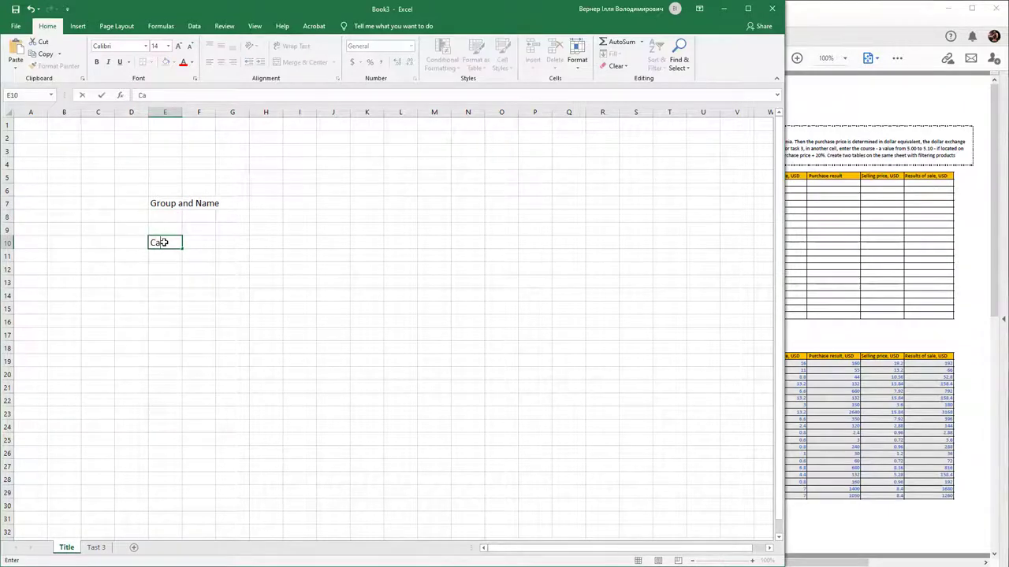
{"action": "type", "text": "urse USD"}
{"action": "key", "text": "Tab"}
{"action": "key", "text": "Tab"}
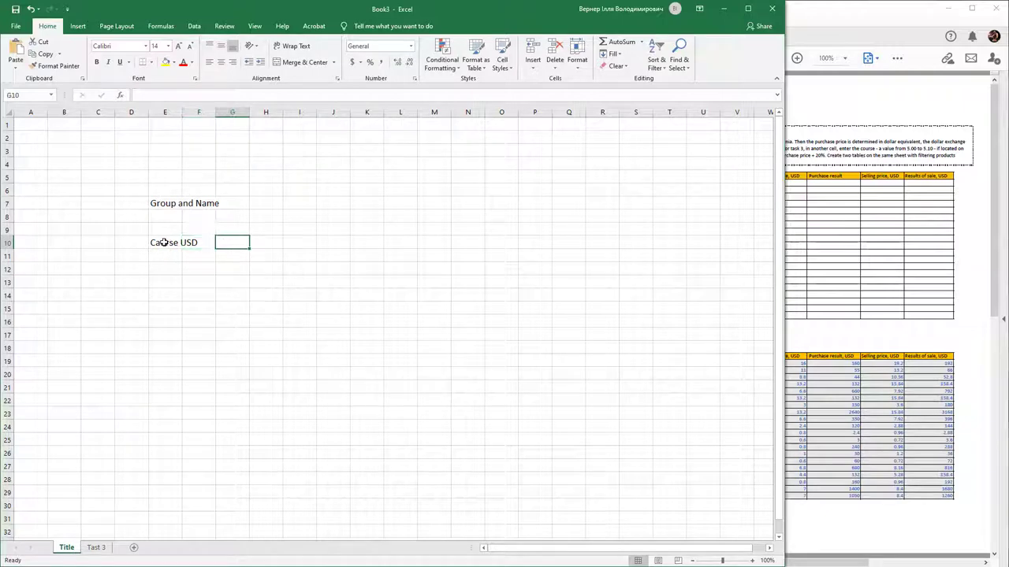
{"action": "type", "text": "54"}
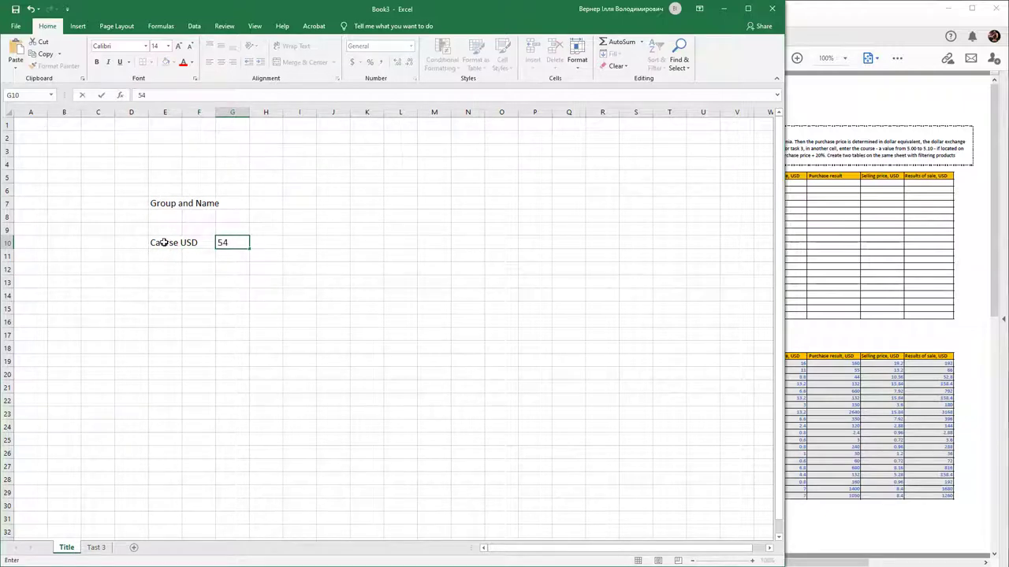
{"action": "key", "text": "BackSpace"}
{"action": "key", "text": "Return"}
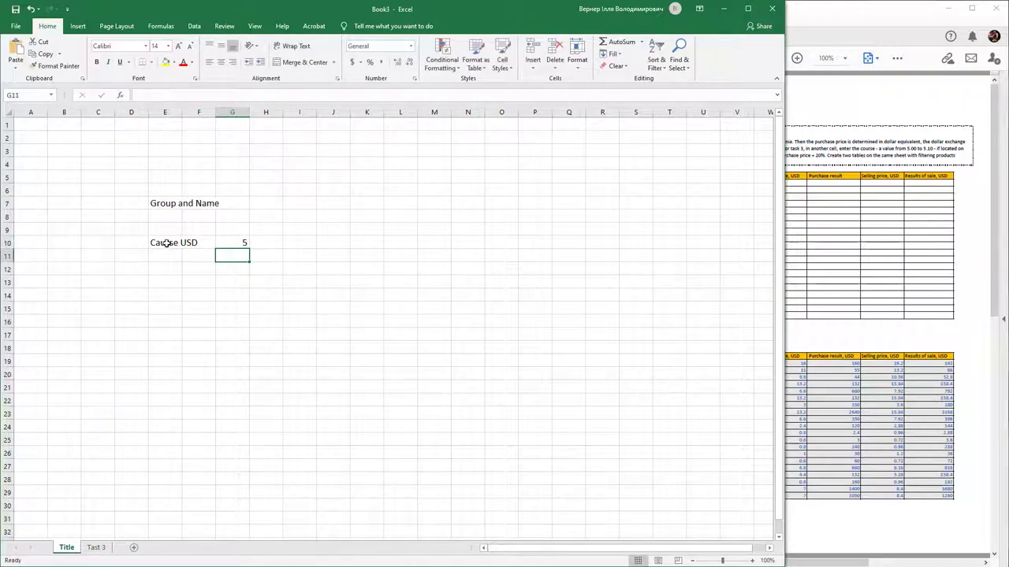
{"action": "left_click", "coordinate": [234, 242]}
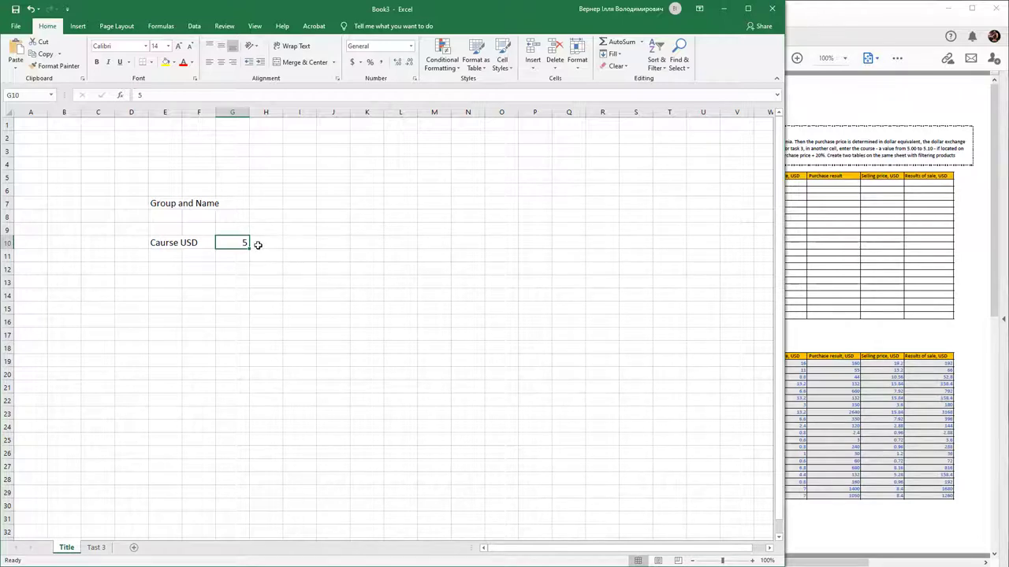
- On the Tast 3 sheet, enter the first column heading "No." from the PDF table in cell B5
{"action": "left_click", "coordinate": [96, 547]}
{"action": "left_click", "coordinate": [805, 35]}
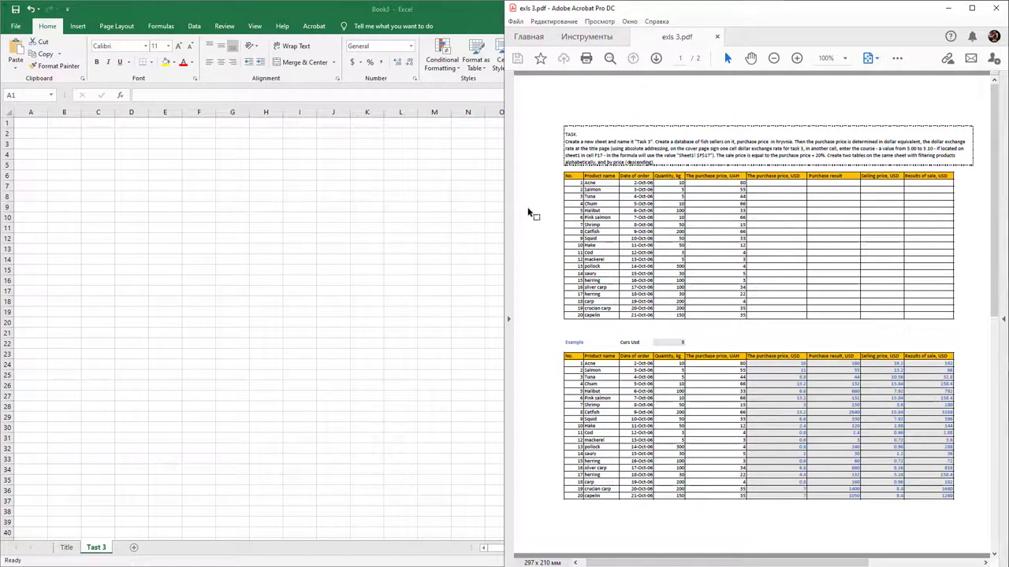
{"action": "scroll", "coordinate": [589, 197], "scroll_direction": "up", "scroll_amount": 2}
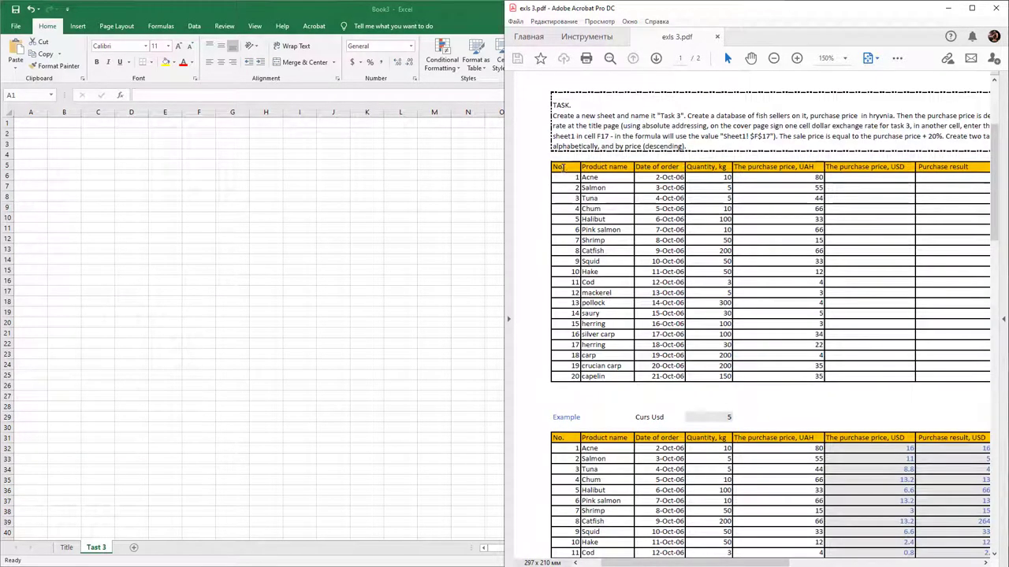
{"action": "left_click", "coordinate": [59, 165]}
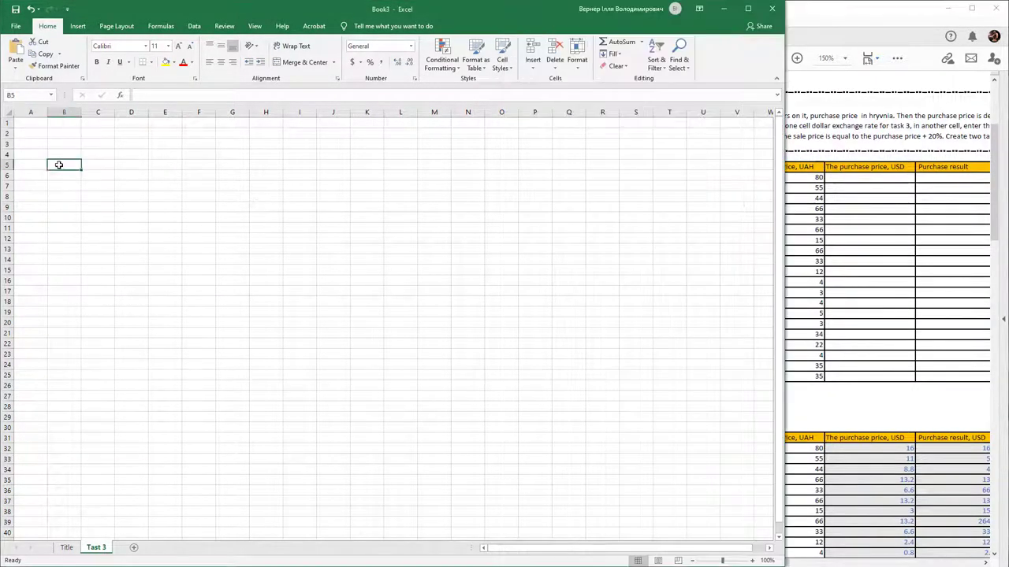
{"action": "type", "text": "No."}
{"action": "left_click", "coordinate": [95, 165]}
- Set the font size of all cells on the Tast 3 sheet to 14
{"action": "key", "text": "ctrl+a"}
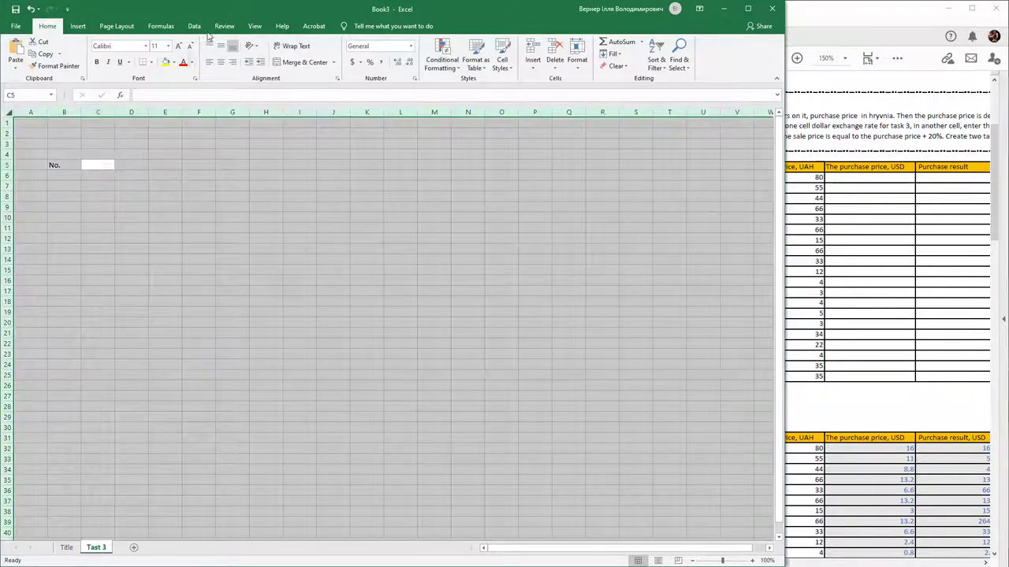
{"action": "left_click", "coordinate": [168, 46]}
{"action": "left_click", "coordinate": [157, 107]}
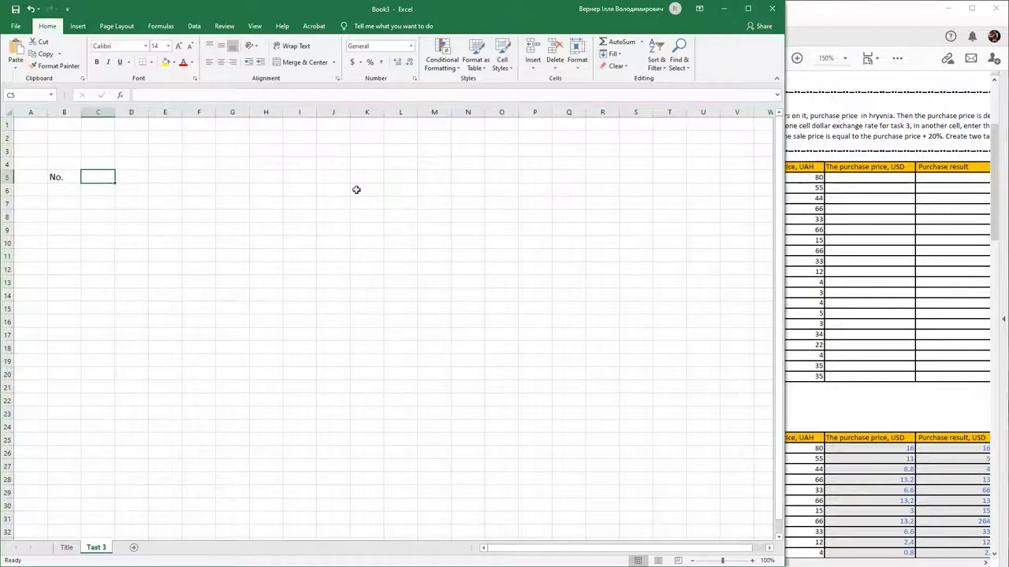
- Transfer the heading "Product name" from the PDF table to cell C5
{"action": "key", "text": "super+Left"}
{"action": "left_click", "coordinate": [531, 185]}
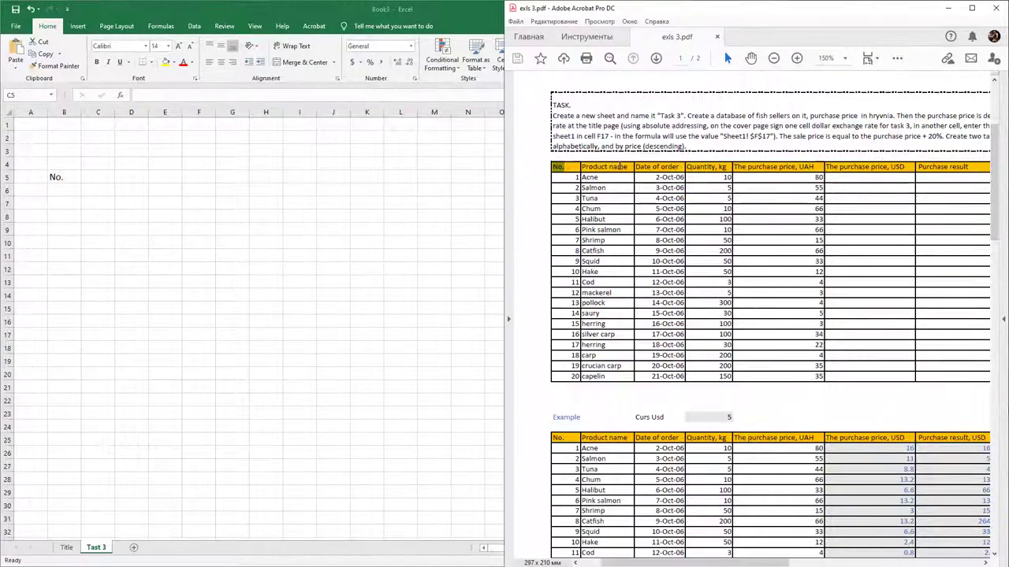
{"action": "left_click_drag", "start_coordinate": [628, 167], "coordinate": [969, 167]}
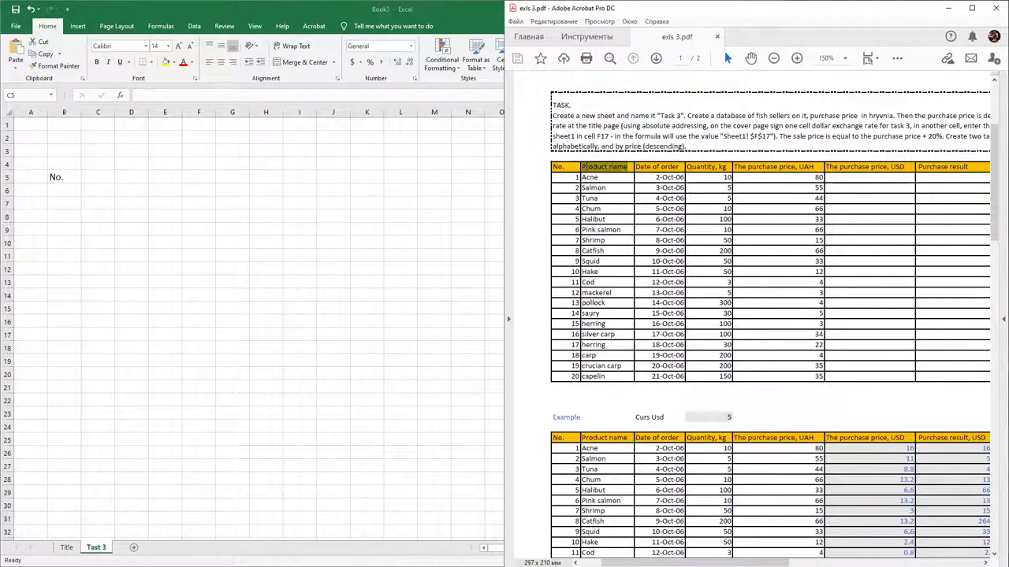
{"action": "left_click", "coordinate": [102, 179]}
{"action": "type", "text": "Product name"}
- Copy the heading "Date of order" from the PDF table into cell D5
{"action": "key", "text": "alt+Tab"}
{"action": "left_click_drag", "start_coordinate": [687, 167], "coordinate": [634, 167]}
{"action": "key", "text": "ctrl+c"}
{"action": "left_click", "coordinate": [135, 187]}
{"action": "left_click_drag", "start_coordinate": [82, 177], "coordinate": [142, 177]}
{"action": "left_click", "coordinate": [154, 176]}
{"action": "key", "text": "Tab"}
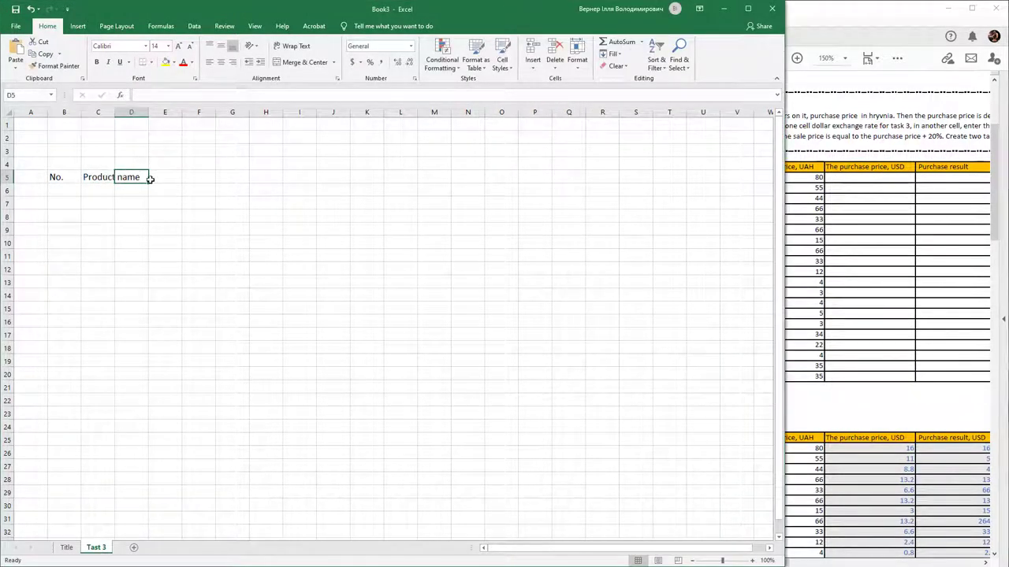
{"action": "key", "text": "ctrl+v"}
{"action": "key", "text": "Tab"}
- Copy the heading "Quantity, kg" from the PDF table into cell E5
{"action": "left_click_drag", "start_coordinate": [786, 191], "coordinate": [687, 167]}
{"action": "key", "text": "ctrl+c"}
{"action": "left_click", "coordinate": [720, 167]}
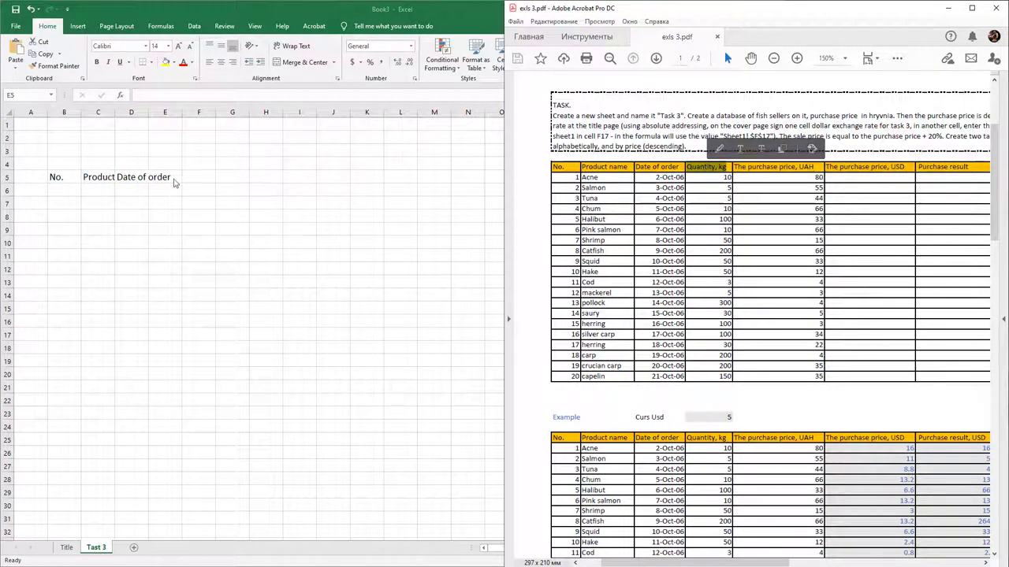
{"action": "left_click", "coordinate": [209, 48]}
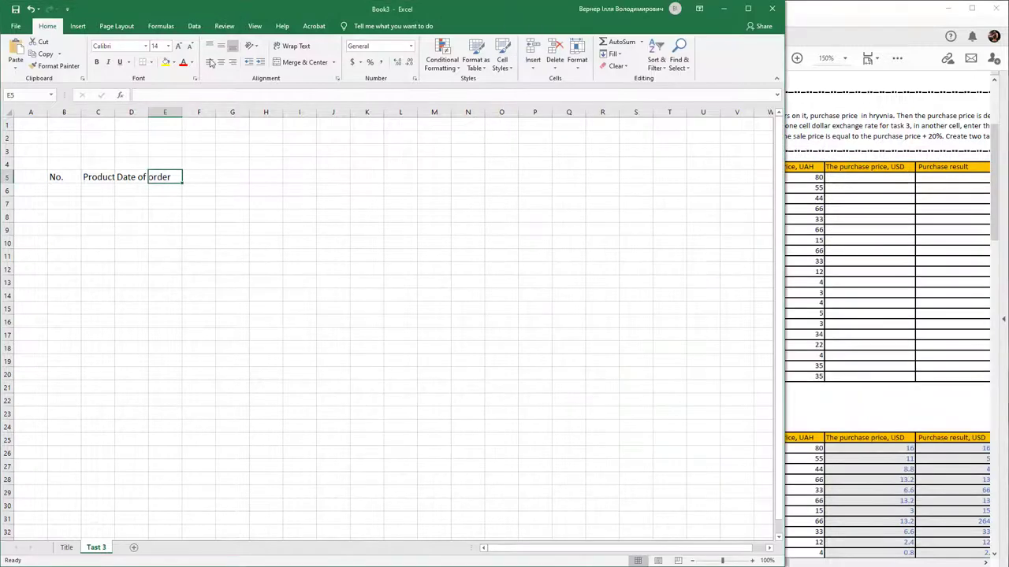
{"action": "left_click", "coordinate": [203, 101]}
{"action": "key", "text": "ctrl+v"}
{"action": "key", "text": "Tab"}
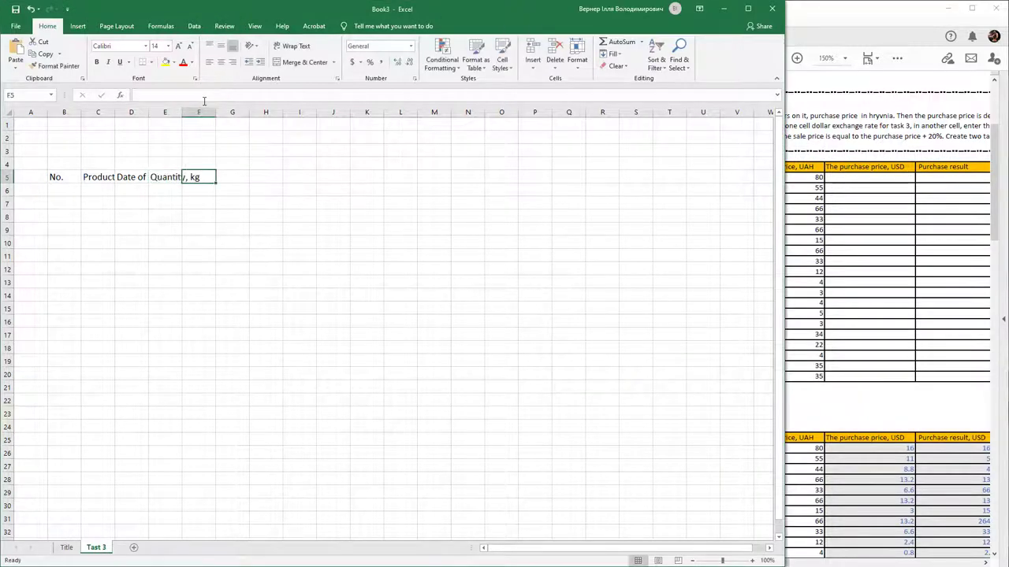
- Copy the heading "The purchase price, UAH" from the PDF table into cell F5
{"action": "key", "text": "alt+Tab"}
{"action": "left_click_drag", "start_coordinate": [816, 167], "coordinate": [733, 167]}
{"action": "key", "text": "ctrl+c"}
{"action": "left_click", "coordinate": [201, 175]}
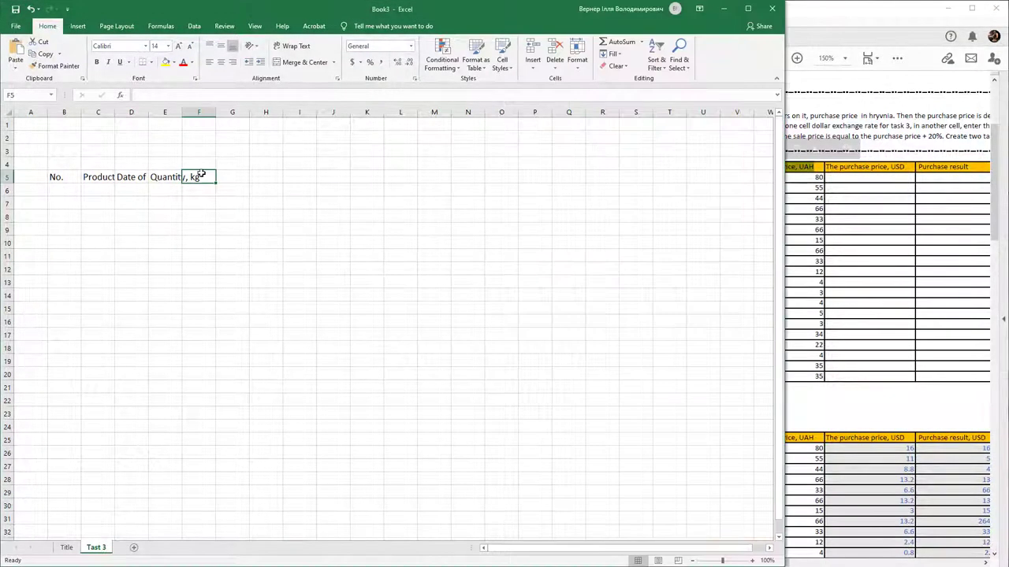
{"action": "double_click", "coordinate": [202, 175]}
{"action": "key", "text": "ctrl+v"}
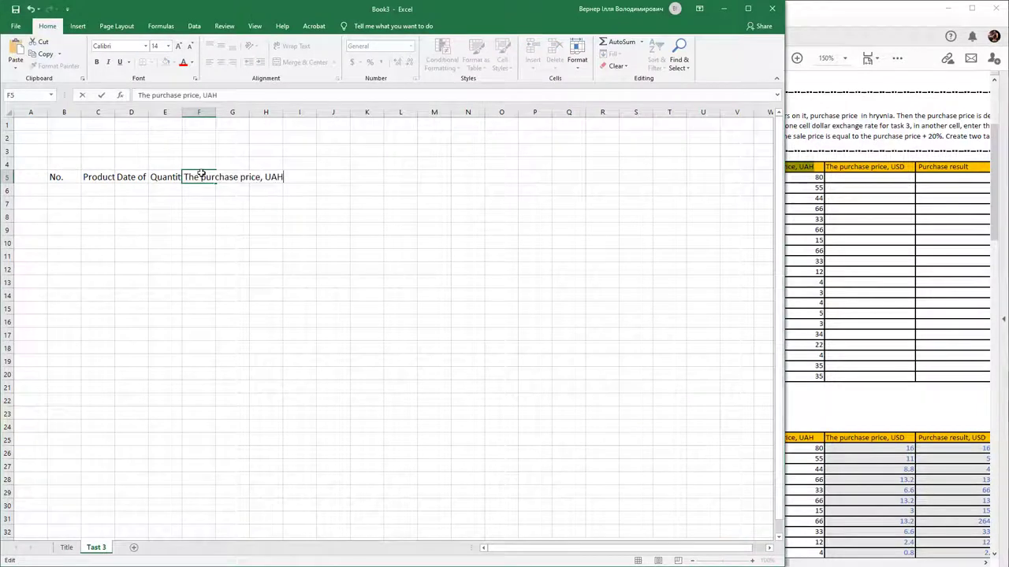
- Auto-fit the widths of columns C to F to their headings
{"action": "left_click", "coordinate": [79, 113]}
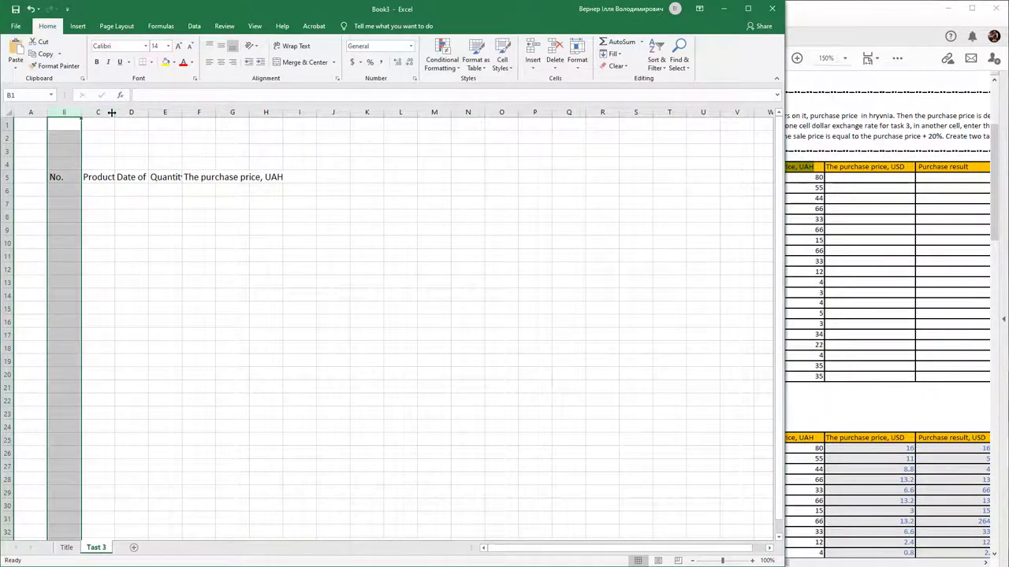
{"action": "double_click", "coordinate": [112, 113]}
{"action": "double_click", "coordinate": [177, 112]}
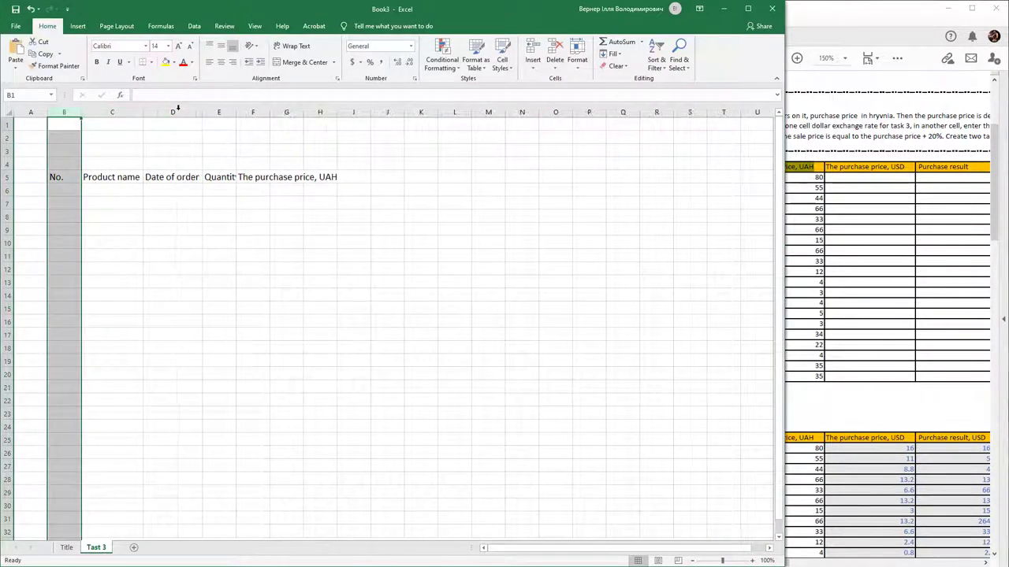
{"action": "double_click", "coordinate": [237, 112]}
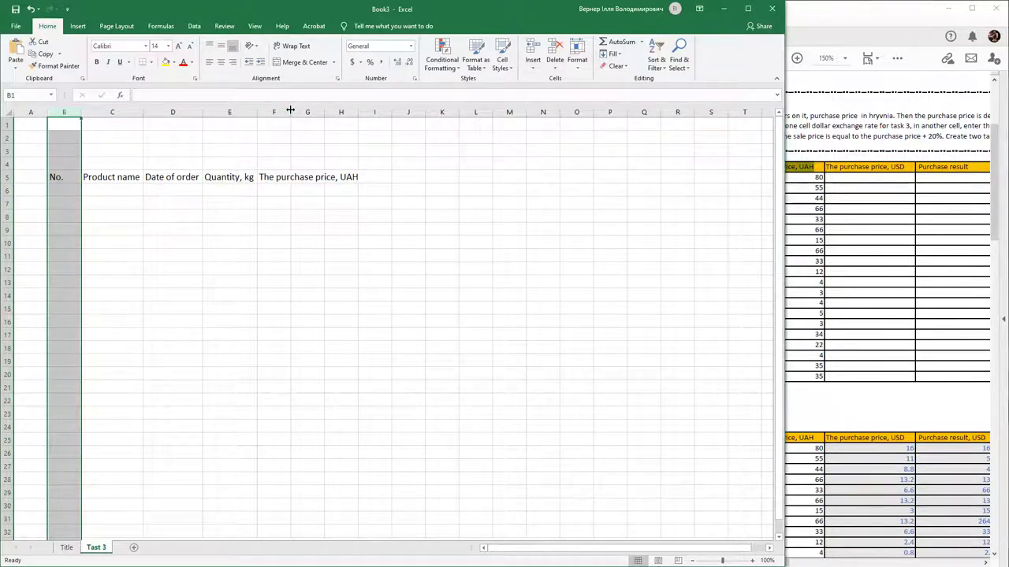
{"action": "double_click", "coordinate": [290, 112]}
- Copy the heading "The purchase price, USD" from the PDF table into cell G5 and widen column G to fit it
{"action": "key", "text": "alt+Tab"}
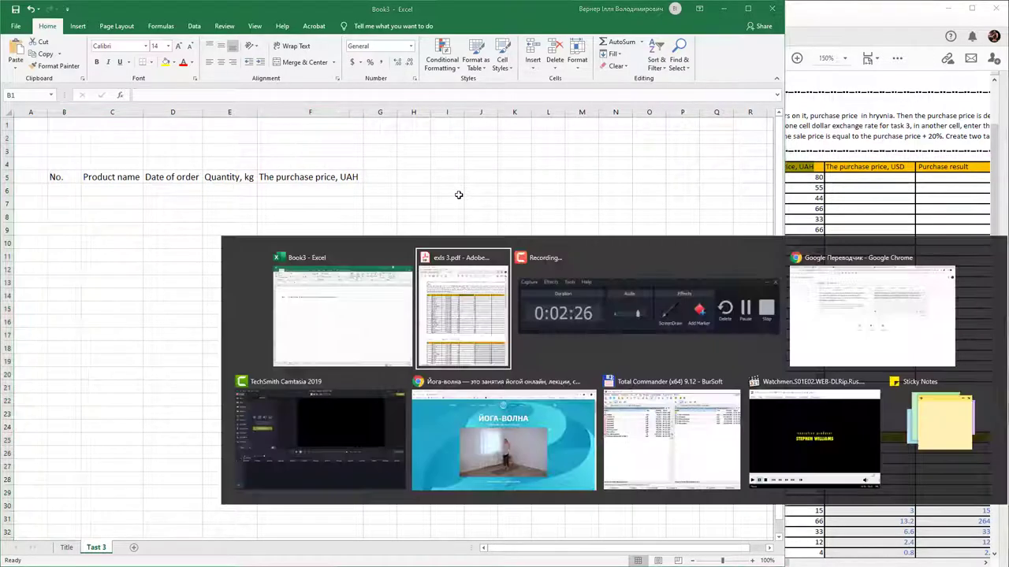
{"action": "left_click_drag", "start_coordinate": [908, 166], "coordinate": [825, 166]}
{"action": "key", "text": "ctrl+c"}
{"action": "left_click", "coordinate": [380, 176]}
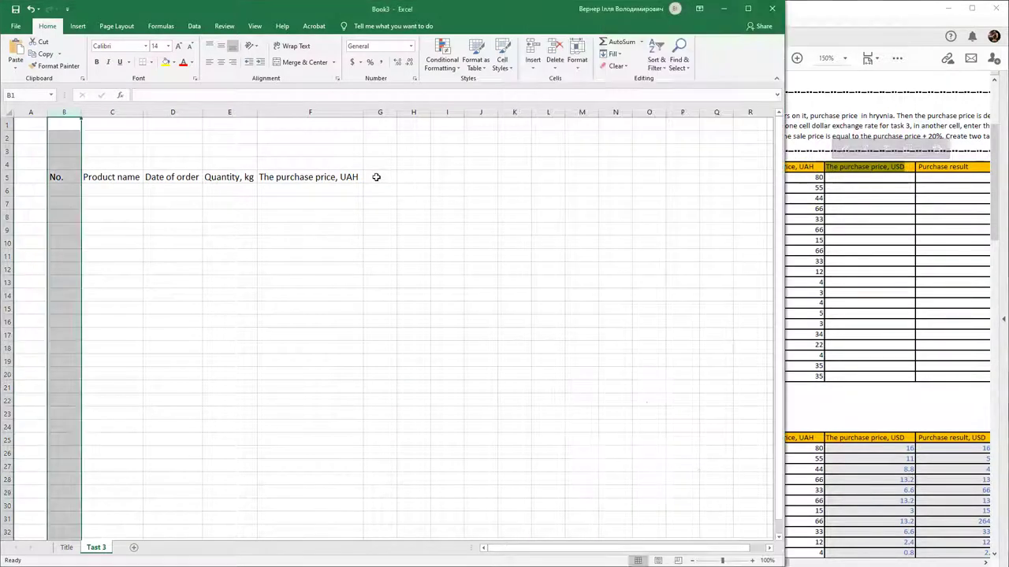
{"action": "key", "text": "ctrl+v"}
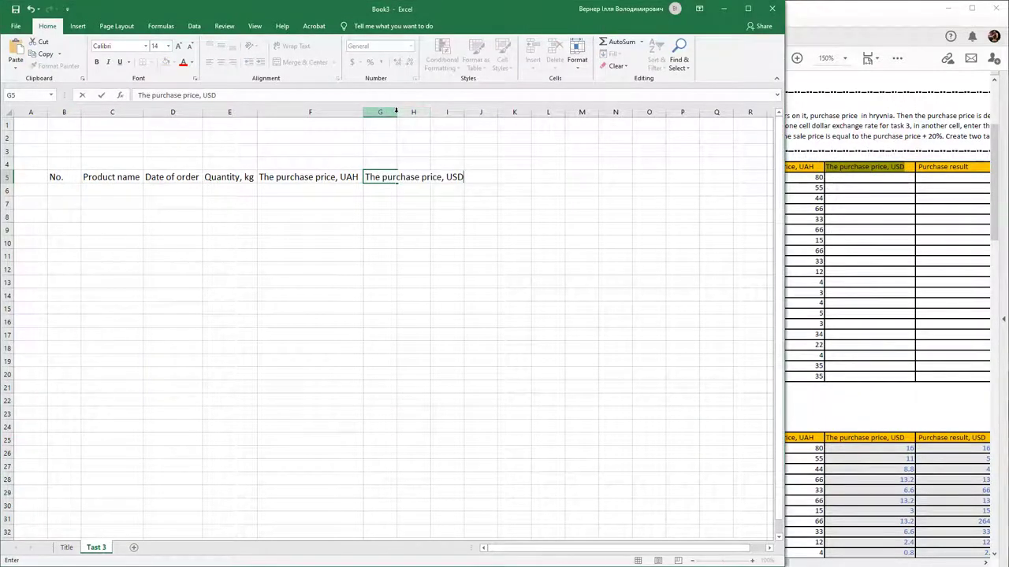
{"action": "left_click", "coordinate": [394, 113]}
{"action": "left_click_drag", "start_coordinate": [396, 112], "coordinate": [470, 112]}
- Copy the heading "Purchase result" from the PDF table into cell H5 and auto-fit column H
{"action": "left_click", "coordinate": [856, 196]}
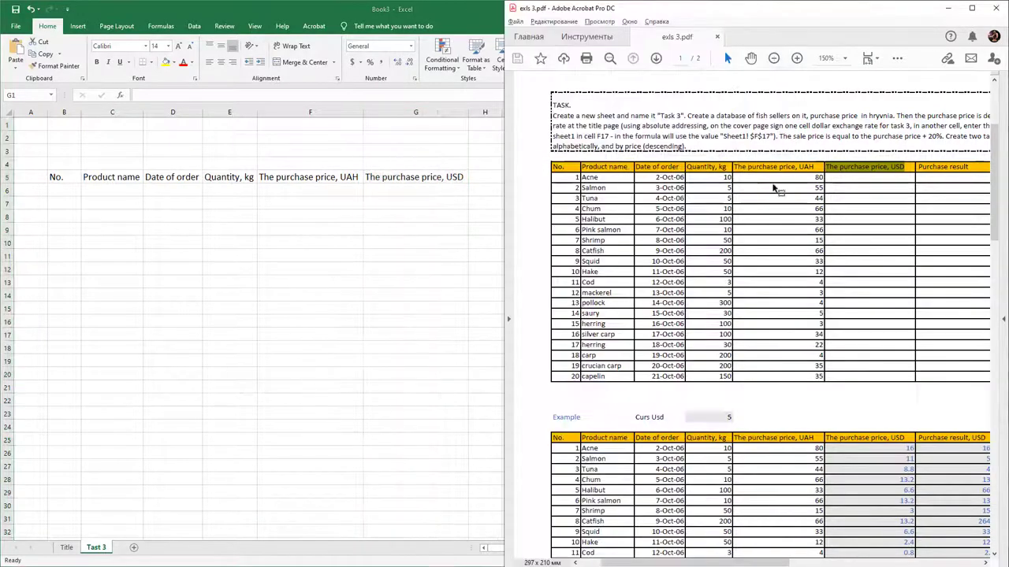
{"action": "left_click_drag", "start_coordinate": [970, 166], "coordinate": [918, 167]}
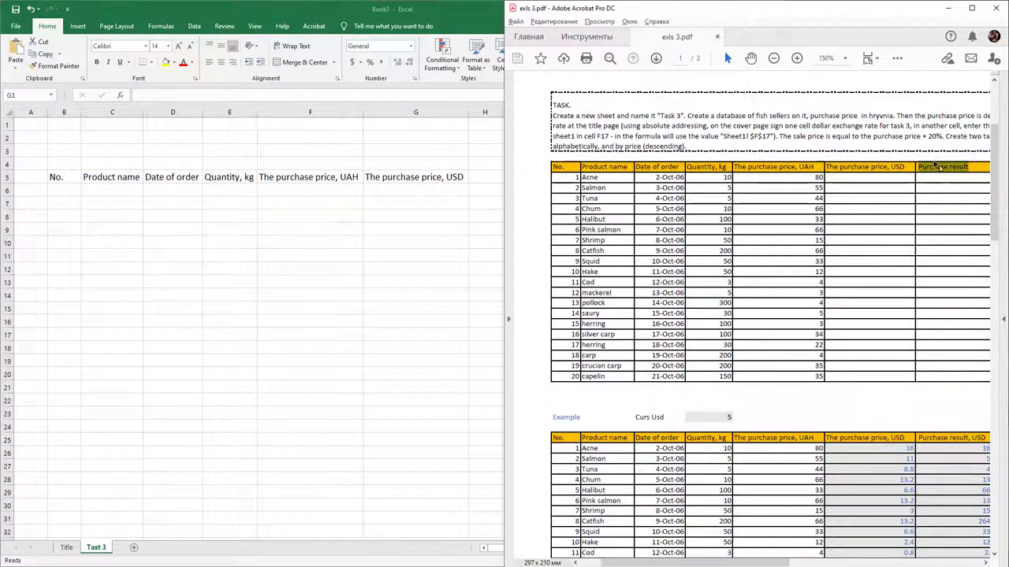
{"action": "left_click", "coordinate": [479, 188]}
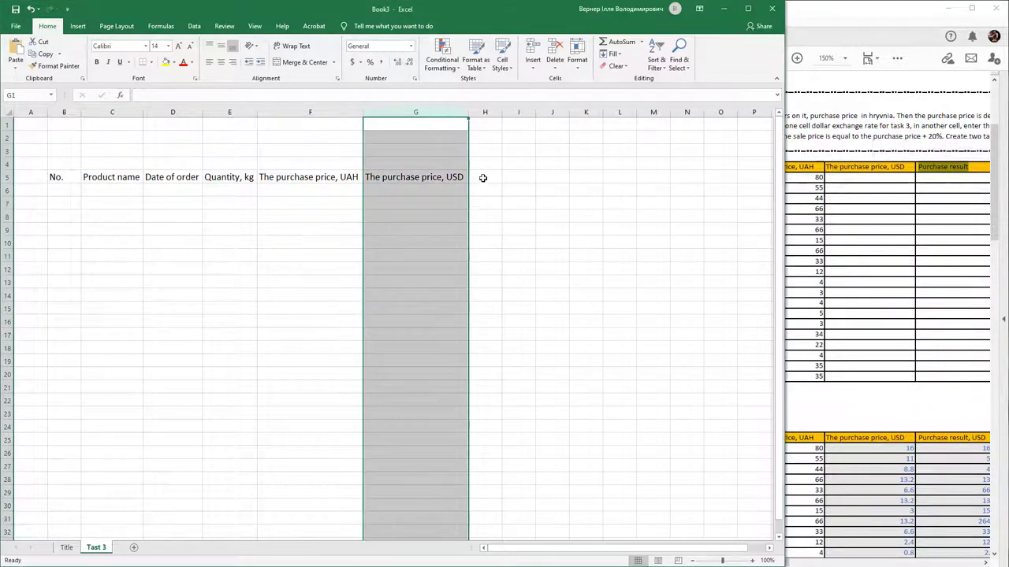
{"action": "left_click", "coordinate": [482, 177]}
{"action": "double_click", "coordinate": [482, 178]}
{"action": "key", "text": "ctrl+v"}
{"action": "left_click", "coordinate": [542, 201]}
{"action": "double_click", "coordinate": [502, 112]}
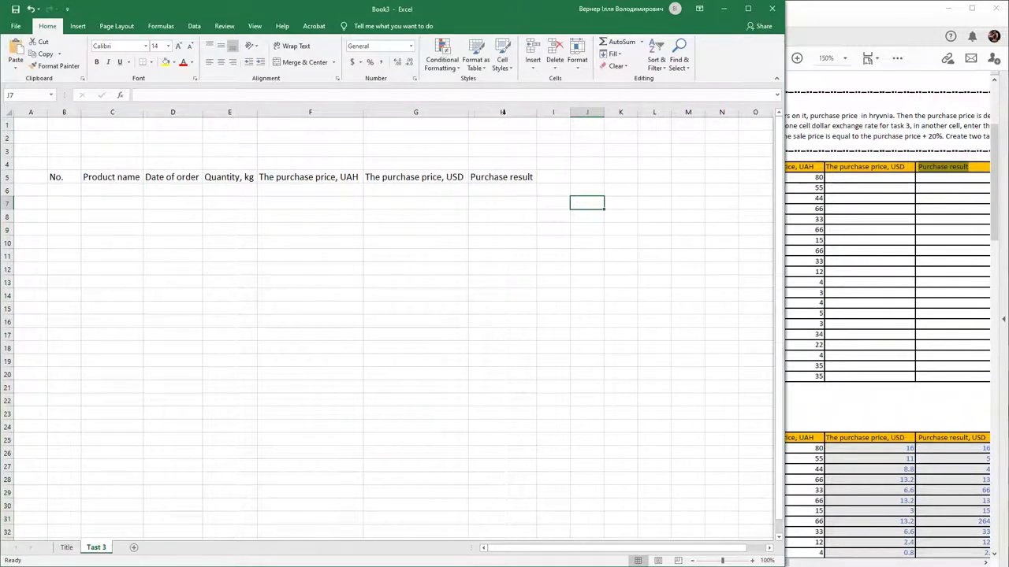
- Extend the heading in H5 to "Purchase result, USD", reusing the currency text copied from cell G5
{"action": "double_click", "coordinate": [451, 177]}
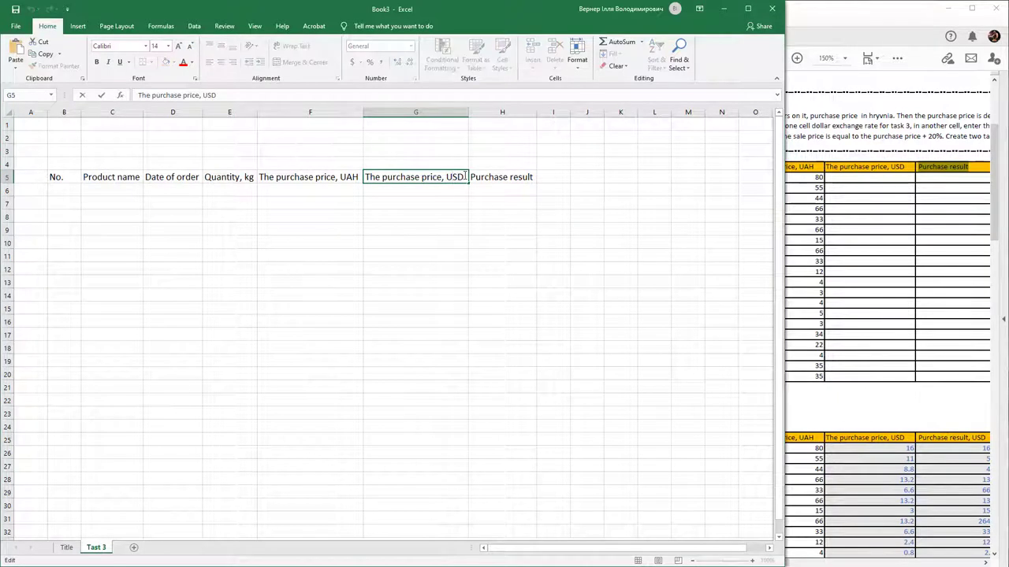
{"action": "left_click_drag", "start_coordinate": [464, 177], "coordinate": [446, 177]}
{"action": "left_click", "coordinate": [527, 173]}
{"action": "double_click", "coordinate": [531, 177]}
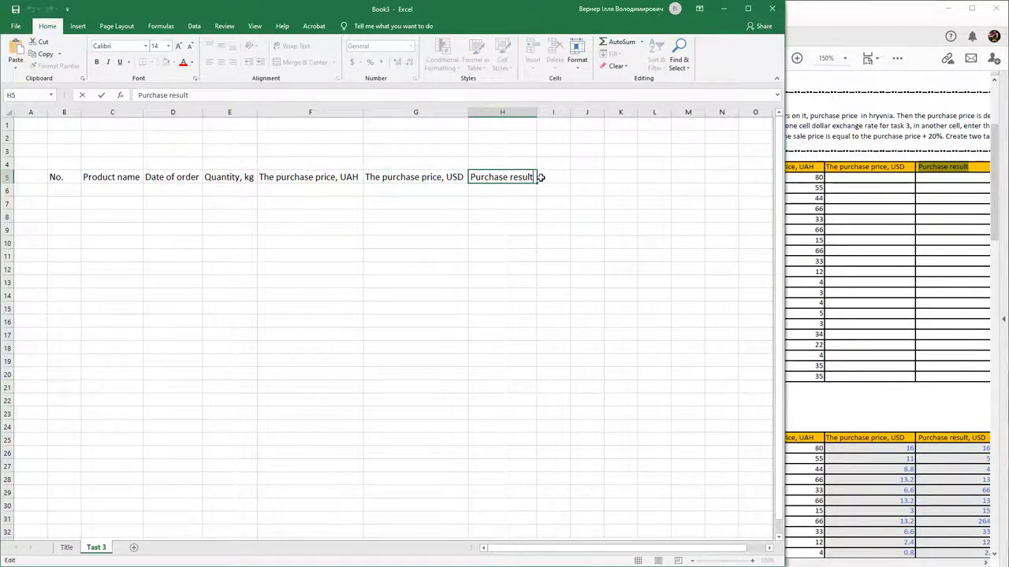
{"action": "type", "text": ","}
{"action": "key", "text": "ctrl+v"}
{"action": "left_click", "coordinate": [561, 201]}
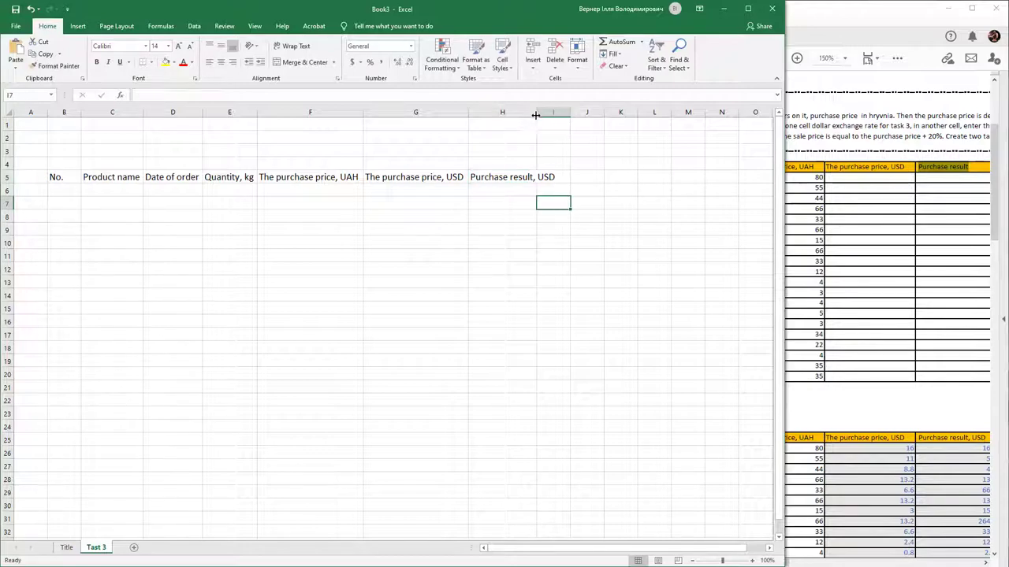
- Copy the heading "Selling price, USD" from the PDF table into cell I5 and widen column I to fit it
{"action": "left_click", "coordinate": [903, 275]}
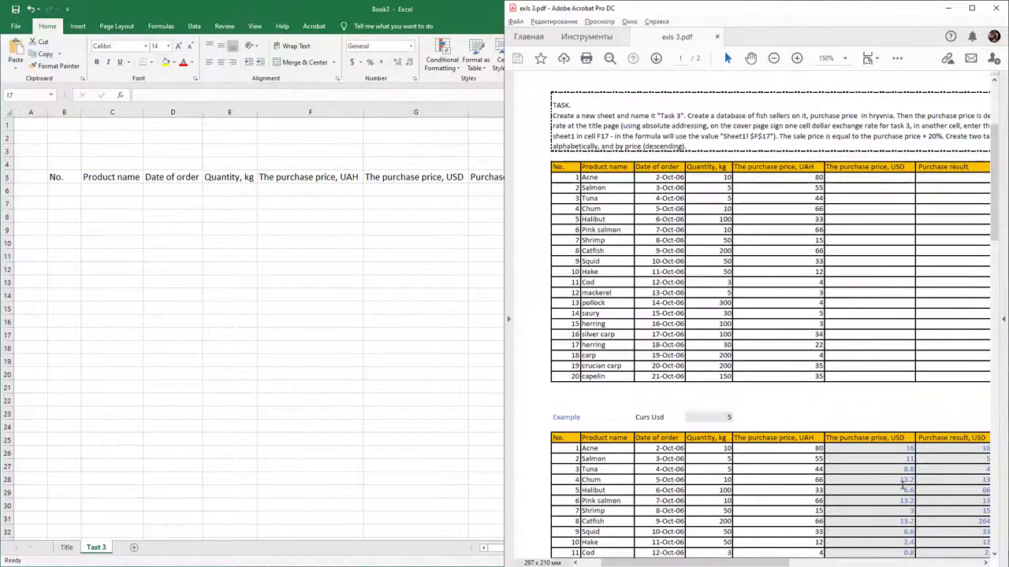
{"action": "left_click_drag", "start_coordinate": [760, 563], "coordinate": [843, 557]}
{"action": "left_click_drag", "start_coordinate": [845, 166], "coordinate": [788, 167]}
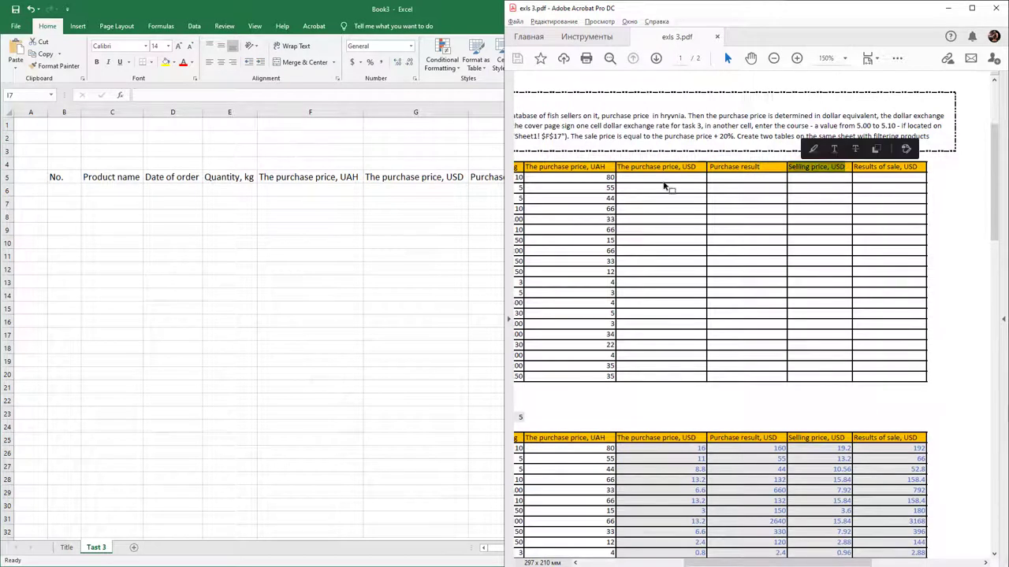
{"action": "key", "text": "alt+Tab"}
{"action": "left_click", "coordinate": [571, 177]}
{"action": "key", "text": "ctrl+v"}
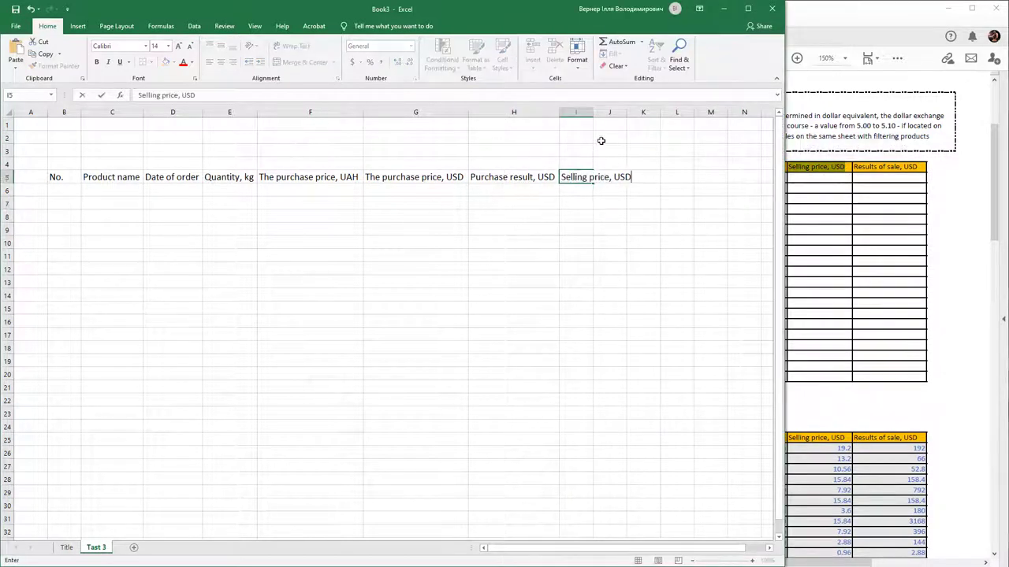
{"action": "left_click", "coordinate": [597, 112]}
{"action": "left_click_drag", "start_coordinate": [590, 112], "coordinate": [631, 112]}
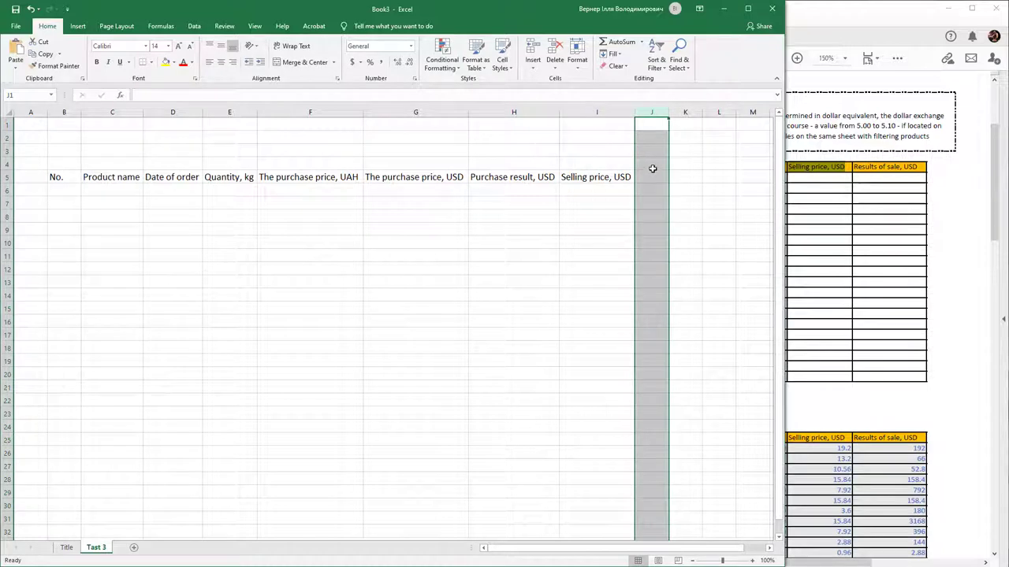
- Copy the heading "Results of sale, USD" from the PDF table into cell J5 and auto-fit column J
{"action": "left_click", "coordinate": [822, 186]}
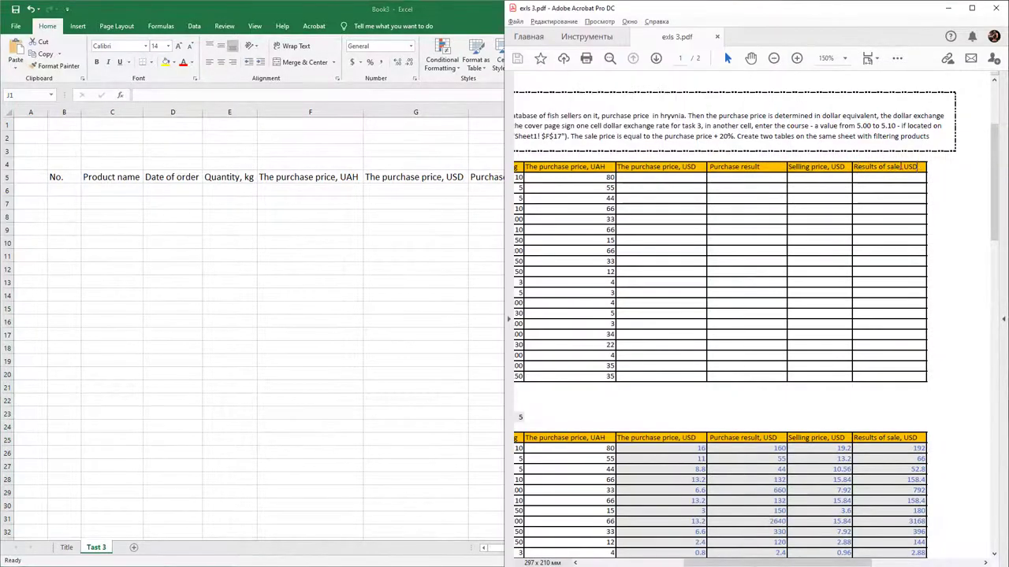
{"action": "left_click_drag", "start_coordinate": [892, 168], "coordinate": [854, 167]}
{"action": "key", "text": "alt+Tab"}
{"action": "left_click", "coordinate": [656, 178]}
{"action": "key", "text": "ctrl+v"}
{"action": "left_click", "coordinate": [677, 138]}
{"action": "left_click_drag", "start_coordinate": [667, 112], "coordinate": [667, 112]}
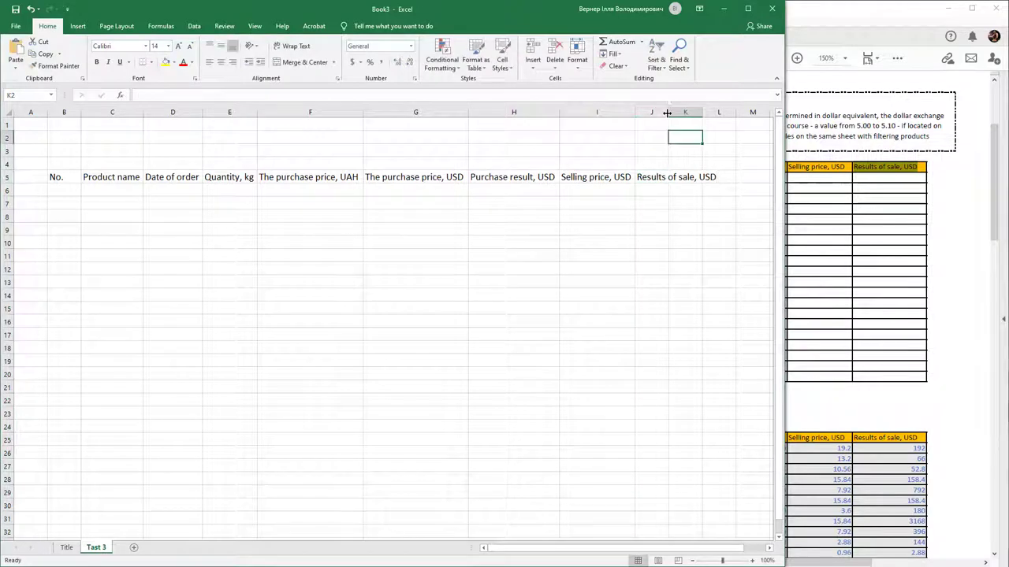
{"action": "double_click", "coordinate": [667, 112]}
{"action": "left_click", "coordinate": [537, 227]}
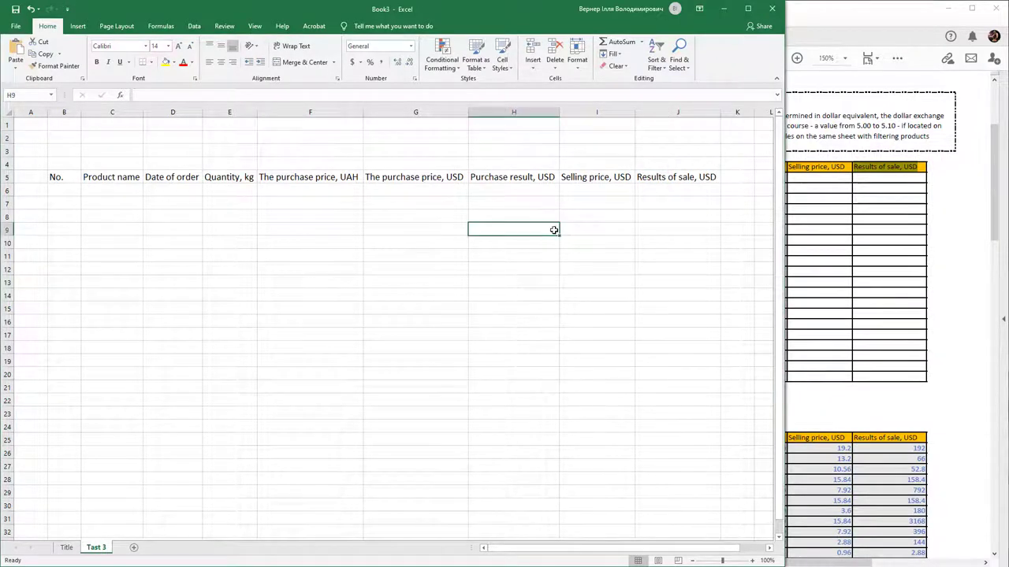
- Number the records 1 to 20 in cells B6 to B25 by entering 1 and 2 and extending the series
{"action": "left_click", "coordinate": [815, 213]}
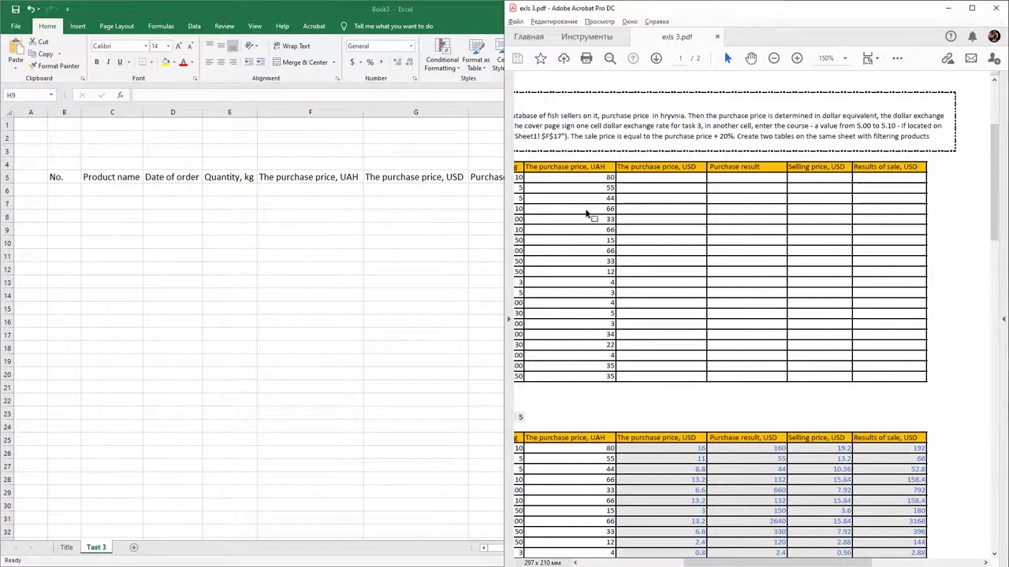
{"action": "left_click_drag", "start_coordinate": [662, 564], "coordinate": [615, 565]}
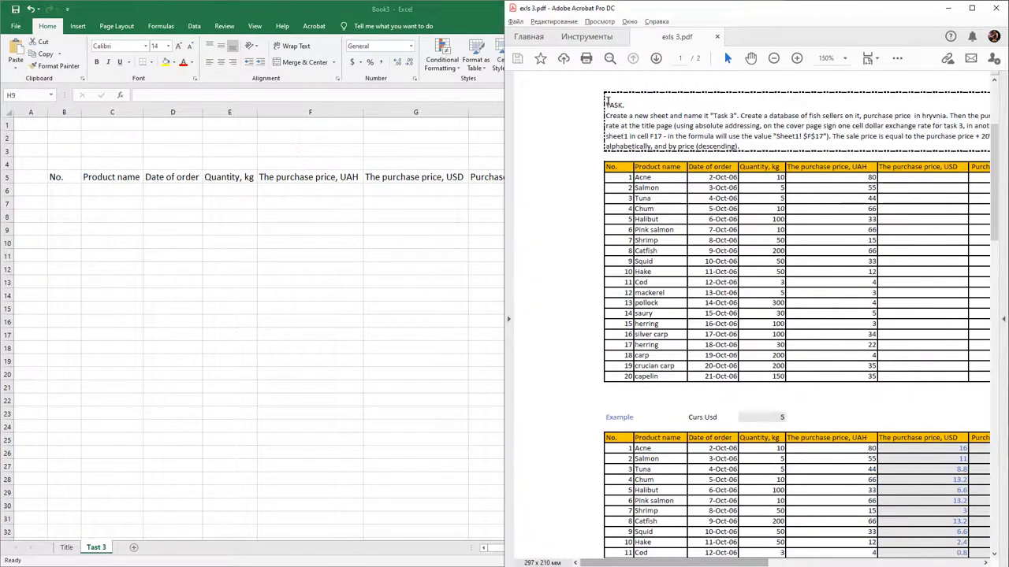
{"action": "left_click", "coordinate": [71, 193]}
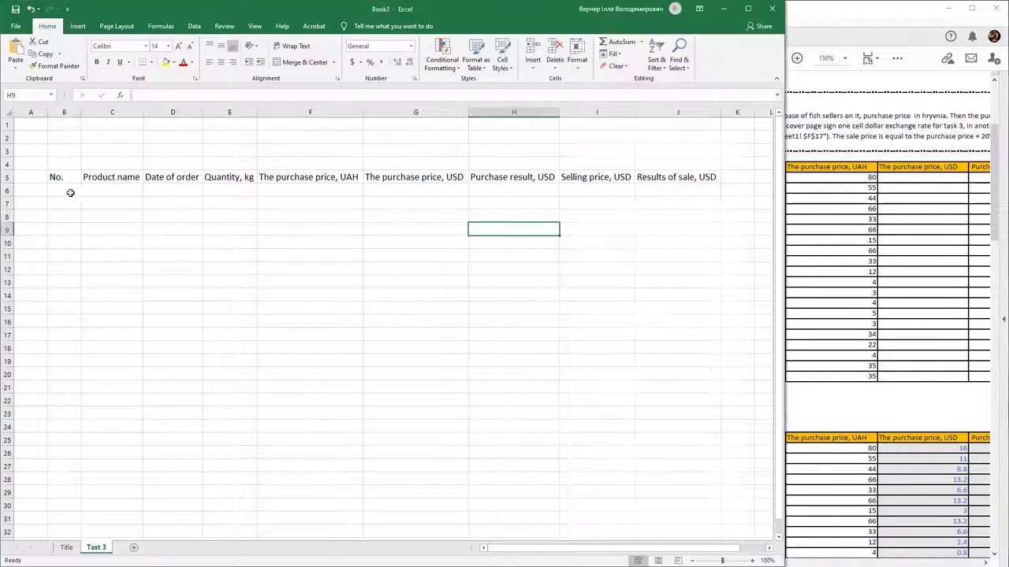
{"action": "left_click", "coordinate": [65, 190]}
{"action": "type", "text": "1"}
{"action": "key", "text": "Return"}
{"action": "type", "text": "2"}
{"action": "key", "text": "Up"}
{"action": "key", "text": "shift+Down"}
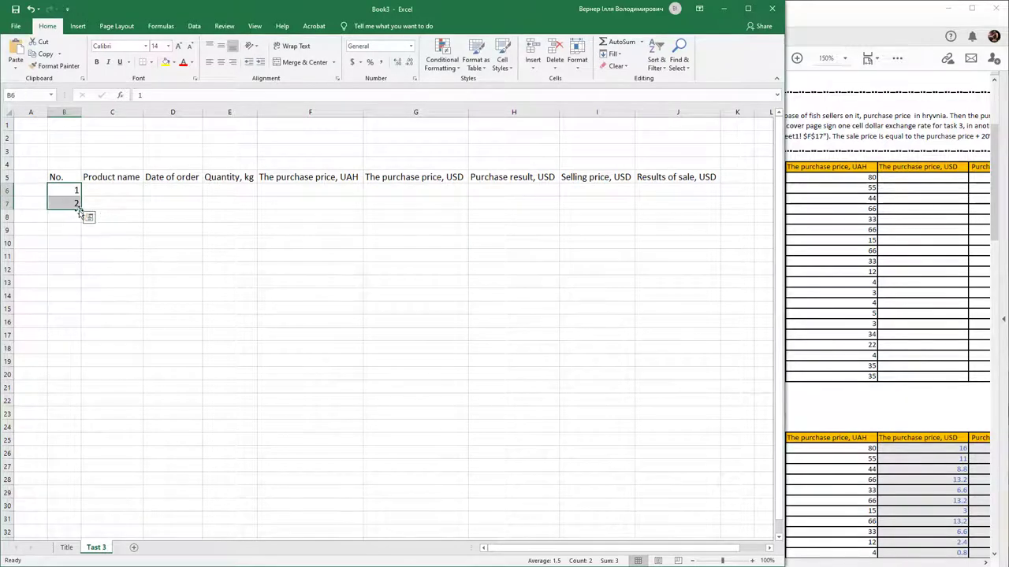
{"action": "left_click_drag", "start_coordinate": [80, 210], "coordinate": [74, 444]}
- Copy the first product name, "Acne", from the PDF table into cell C6
{"action": "left_click", "coordinate": [118, 333]}
{"action": "left_click_drag", "start_coordinate": [788, 226], "coordinate": [505, 226]}
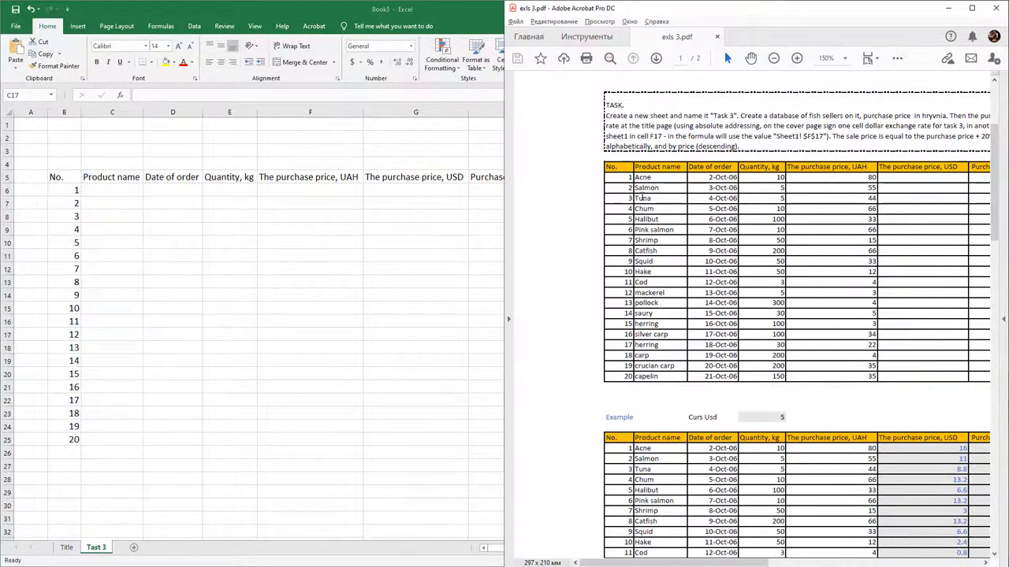
{"action": "double_click", "coordinate": [645, 177]}
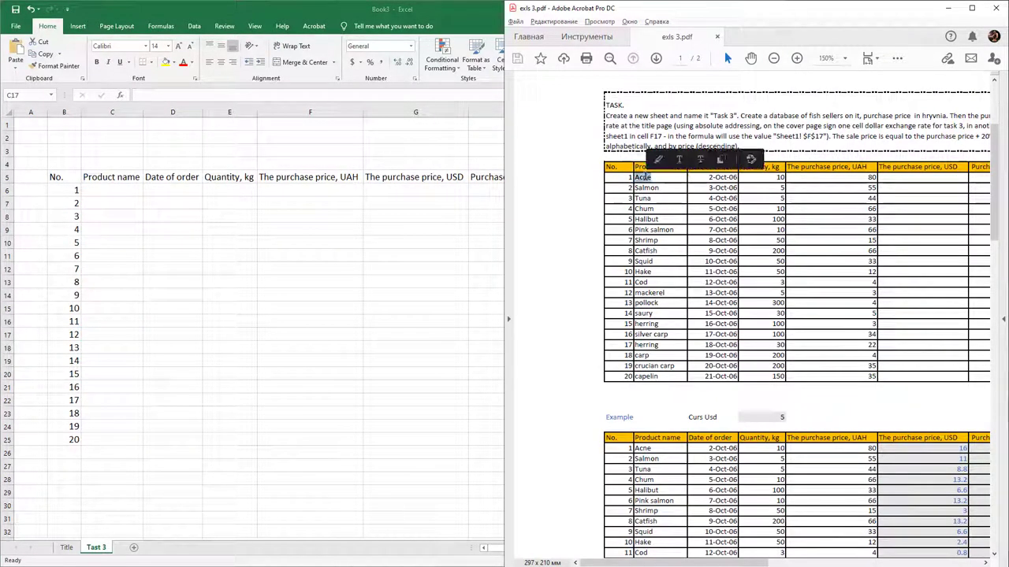
{"action": "left_click", "coordinate": [119, 189]}
{"action": "type", "text": "Acne"}
- Copy the second product name, "Salmon", from the PDF table into cell C7
{"action": "key", "text": "alt+Tab"}
{"action": "double_click", "coordinate": [647, 187]}
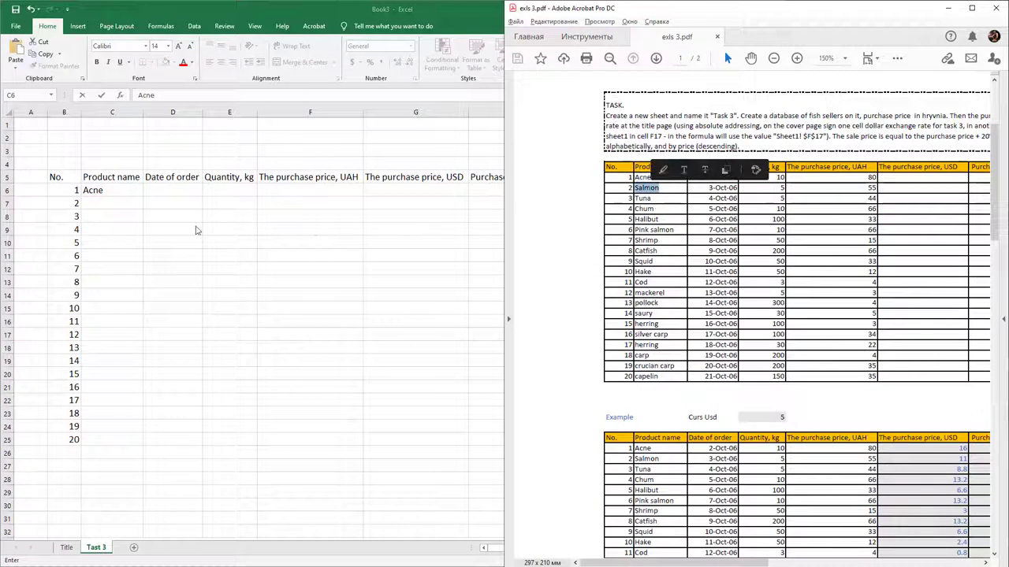
{"action": "key", "text": "alt+Tab"}
{"action": "left_click", "coordinate": [104, 204]}
{"action": "type", "text": "Salmon"}
{"action": "key", "text": "alt+Tab"}
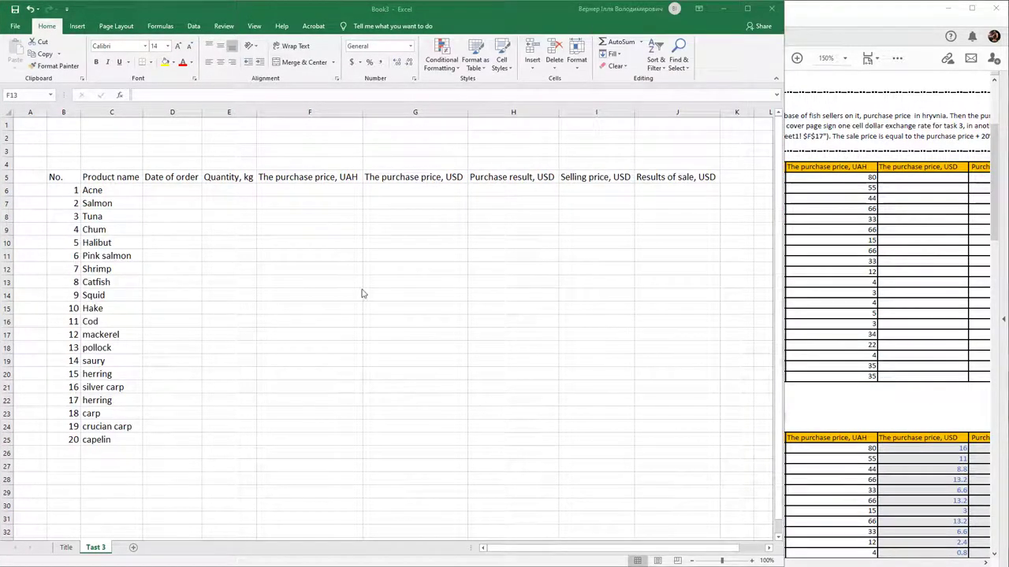
- Enter the order date 2/10/2006 for Acne in cell D6
{"action": "left_click", "coordinate": [356, 285]}
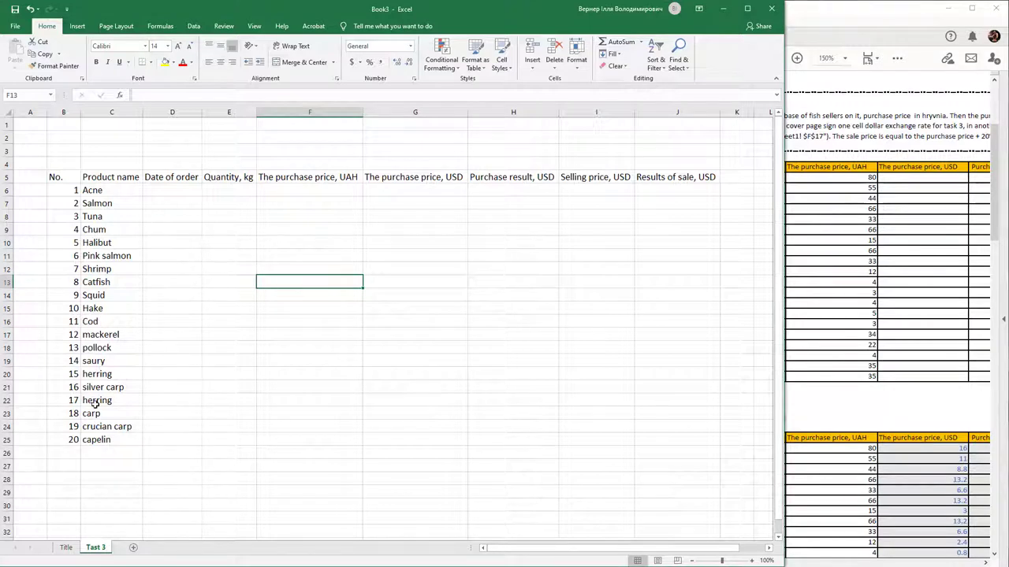
{"action": "left_click", "coordinate": [178, 193]}
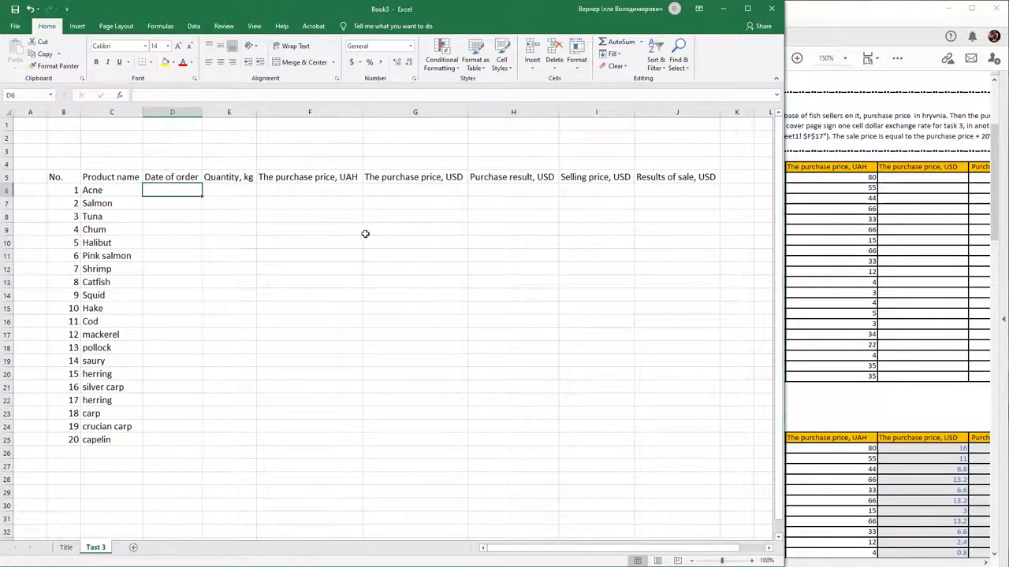
{"action": "left_click", "coordinate": [820, 24]}
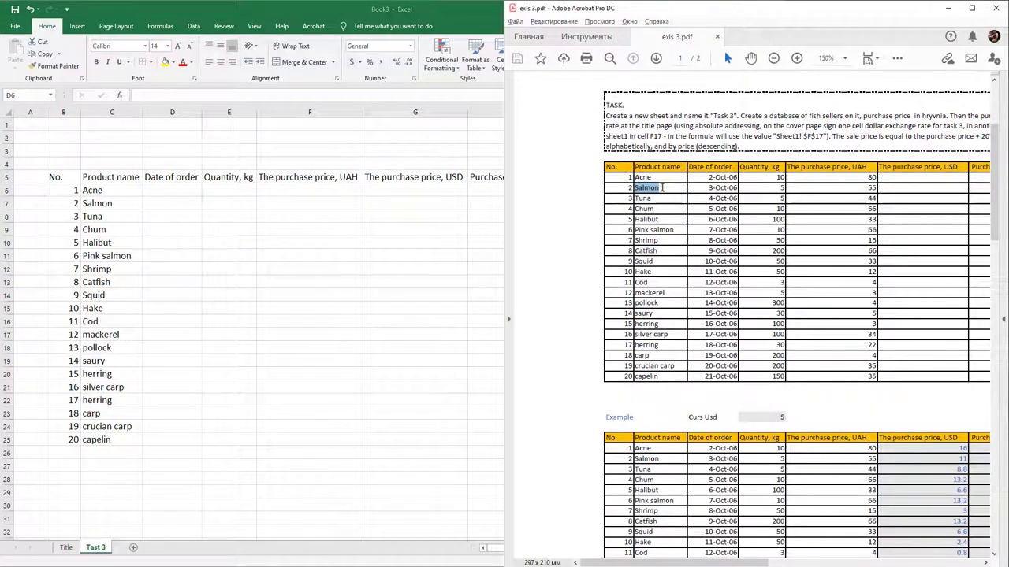
{"action": "left_click", "coordinate": [167, 192]}
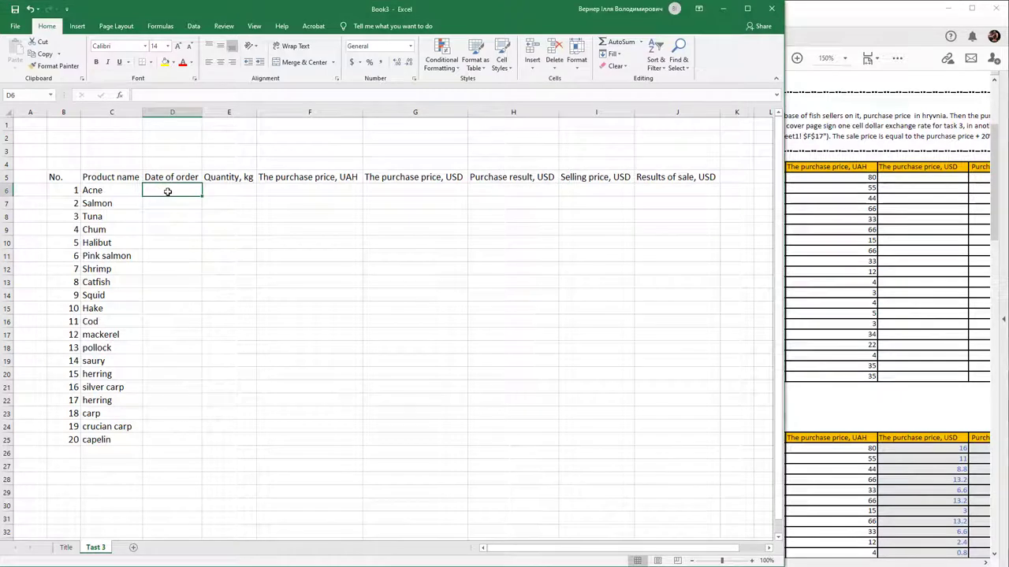
{"action": "type", "text": "2"}
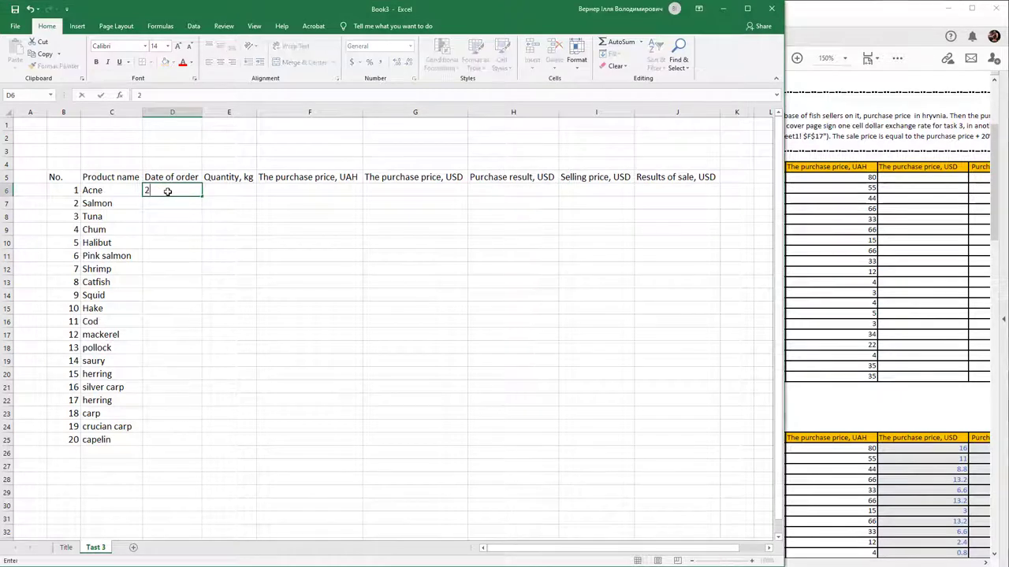
{"action": "type", "text": "/10/2006"}
{"action": "key", "text": "Return"}
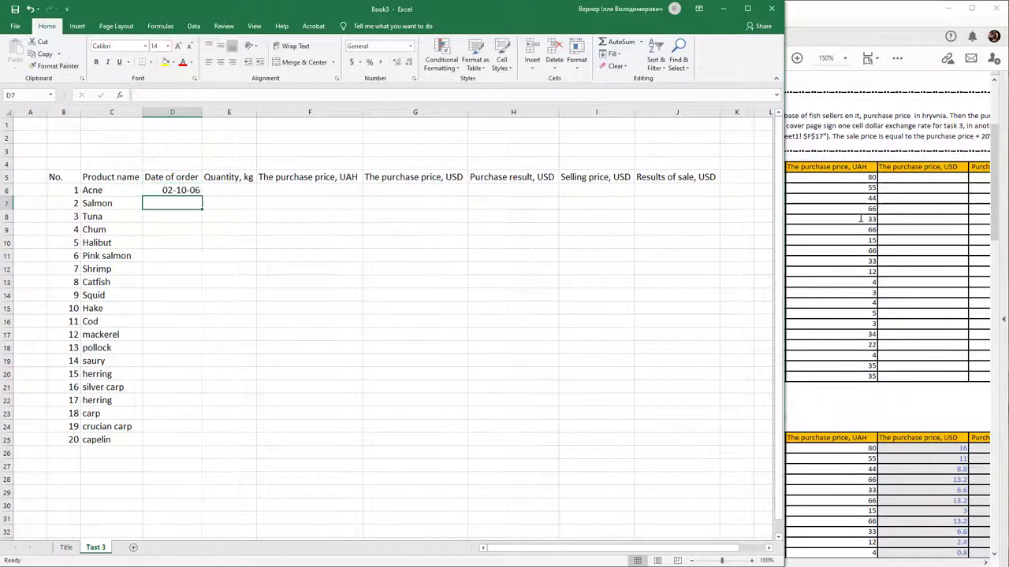
- Format the order date in cell D6 with the 14-Mar-12 date type and extend the dates down to cell D25
{"action": "left_click", "coordinate": [865, 219]}
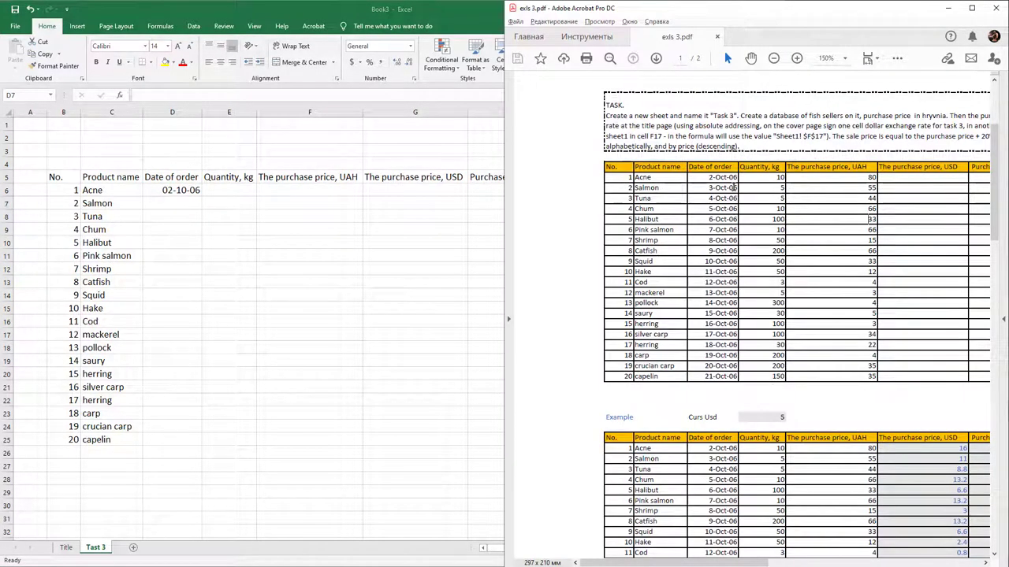
{"action": "left_click", "coordinate": [175, 189]}
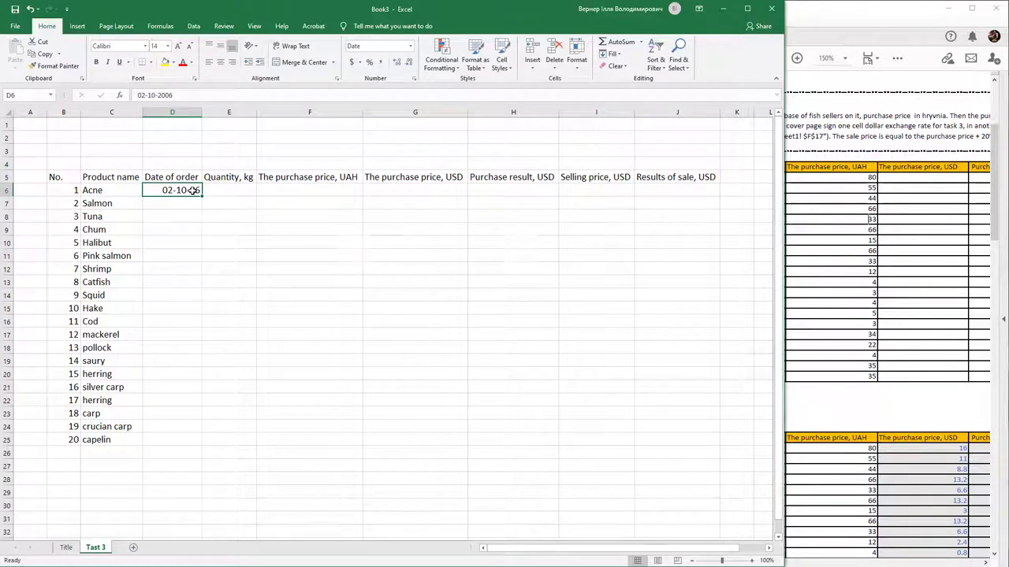
{"action": "key", "text": "ctrl+1"}
{"action": "left_click", "coordinate": [290, 89]}
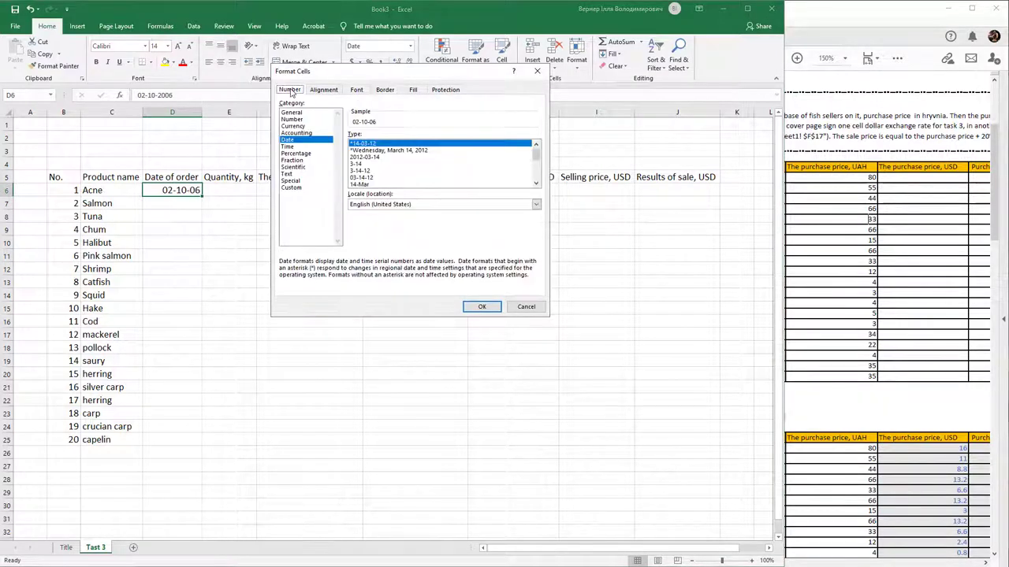
{"action": "left_click_drag", "start_coordinate": [330, 71], "coordinate": [294, 147]}
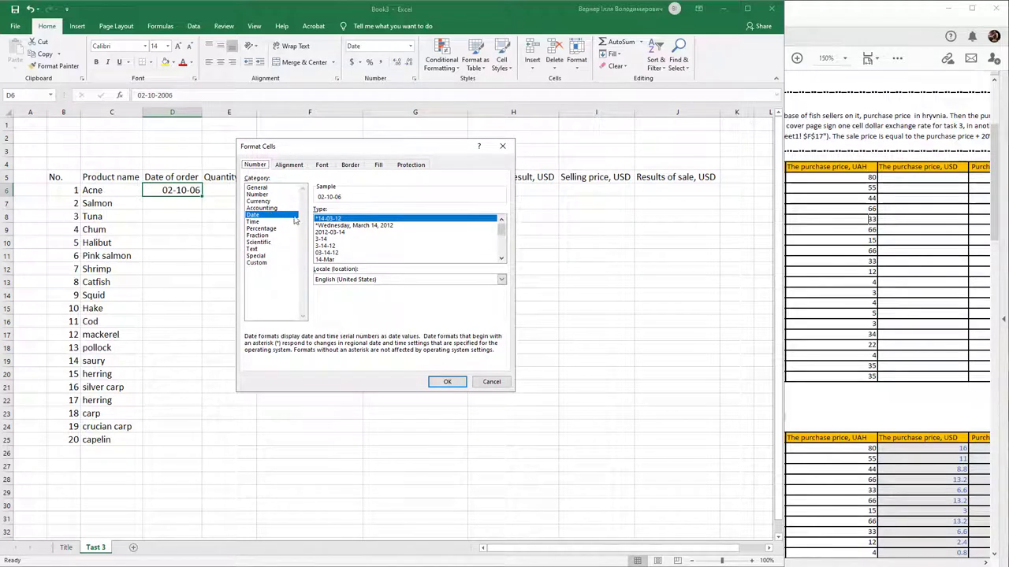
{"action": "left_click_drag", "start_coordinate": [500, 228], "coordinate": [500, 236]}
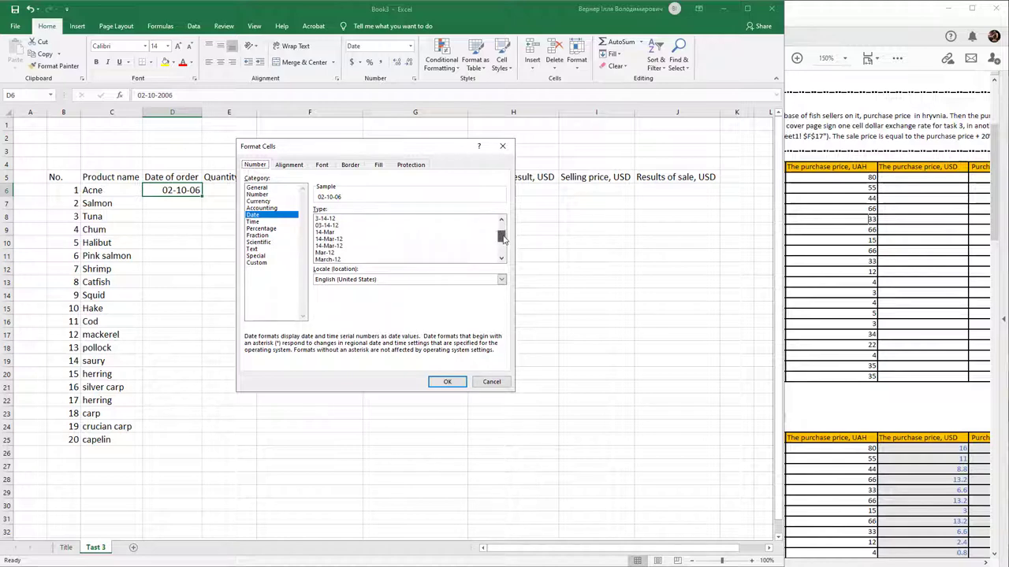
{"action": "left_click", "coordinate": [398, 239]}
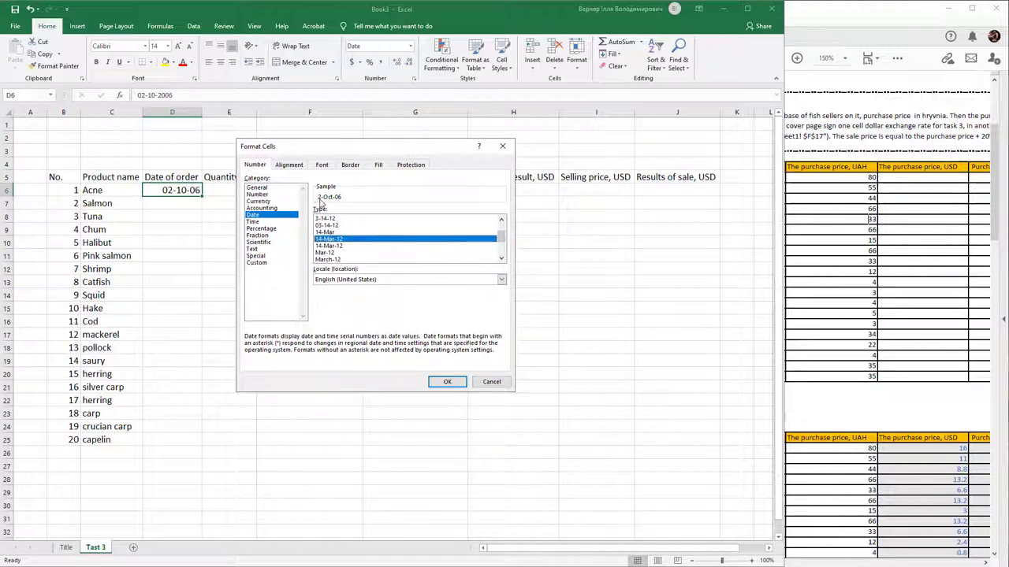
{"action": "left_click", "coordinate": [337, 246]}
{"action": "left_click", "coordinate": [335, 240]}
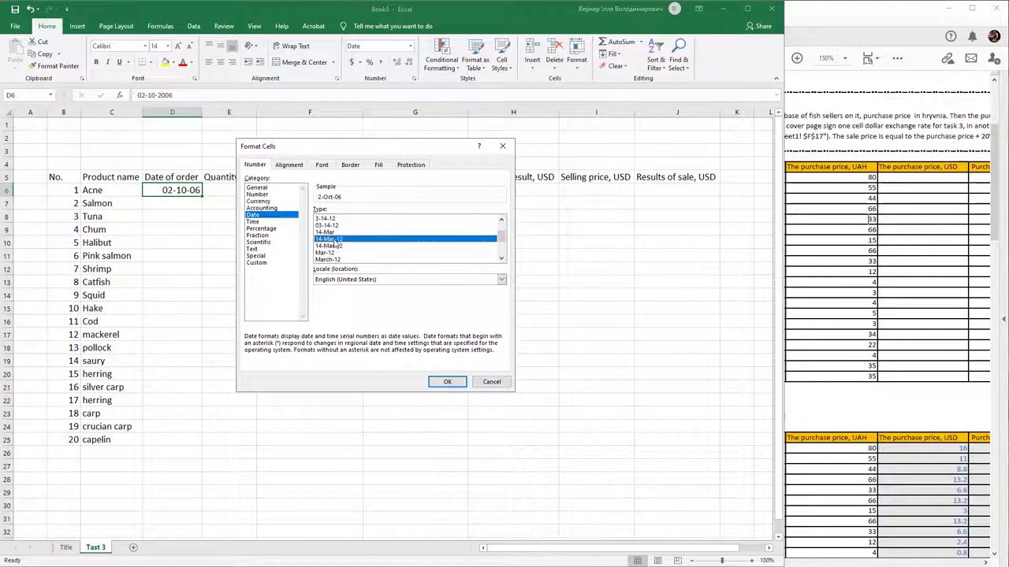
{"action": "left_click", "coordinate": [502, 258]}
{"action": "left_click", "coordinate": [503, 256]}
{"action": "scroll", "coordinate": [504, 248], "scroll_direction": "up", "scroll_amount": 3}
{"action": "left_click", "coordinate": [447, 382]}
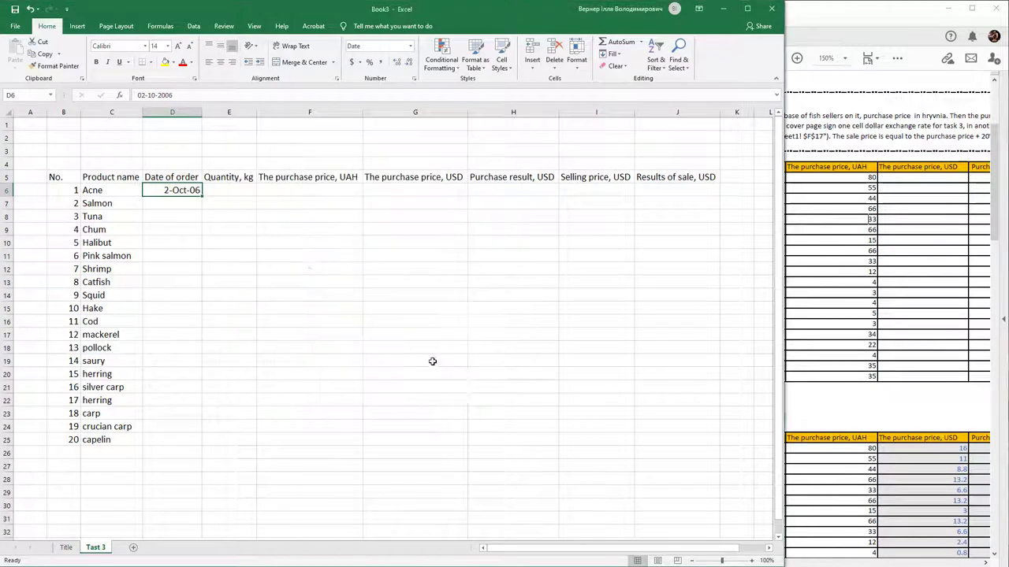
{"action": "left_click_drag", "start_coordinate": [202, 196], "coordinate": [203, 442]}
{"action": "left_click", "coordinate": [238, 256]}
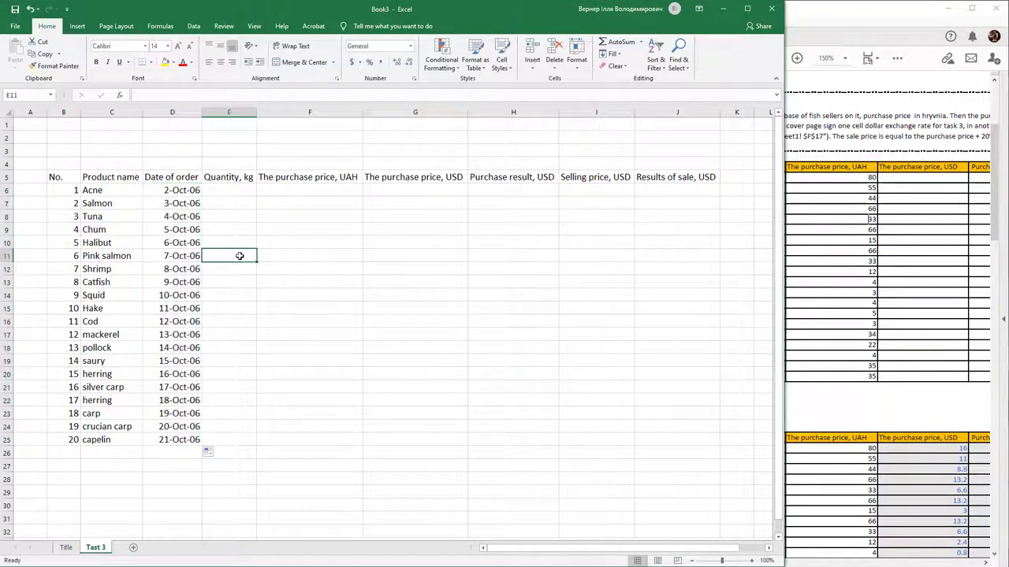
- Fill the quantities in E6 to E25 and the UAH purchase prices in F6 to F25 with the values from the PDF table
{"action": "left_click", "coordinate": [830, 34]}
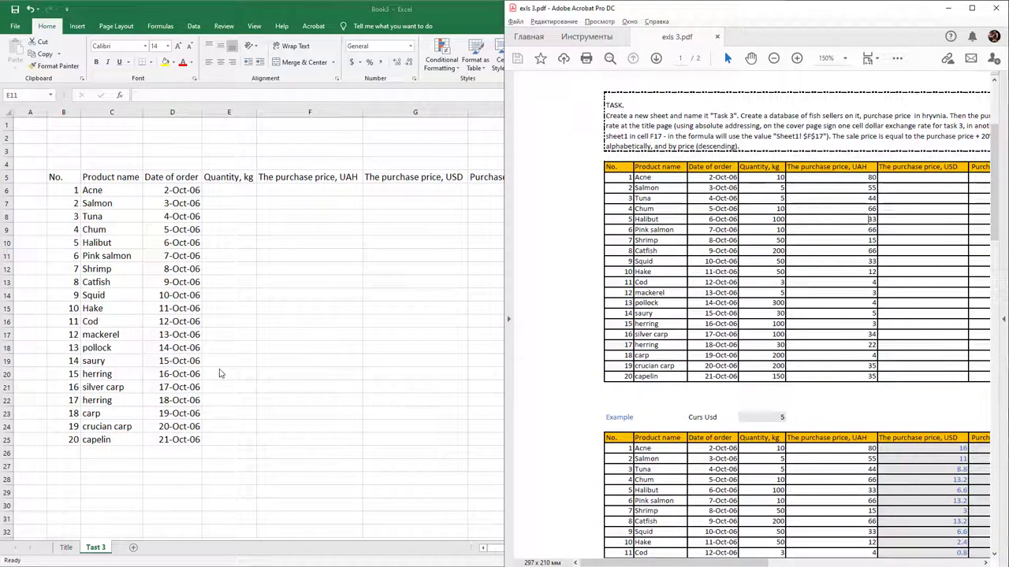
{"action": "left_click", "coordinate": [229, 191]}
{"action": "left_click", "coordinate": [229, 189]}
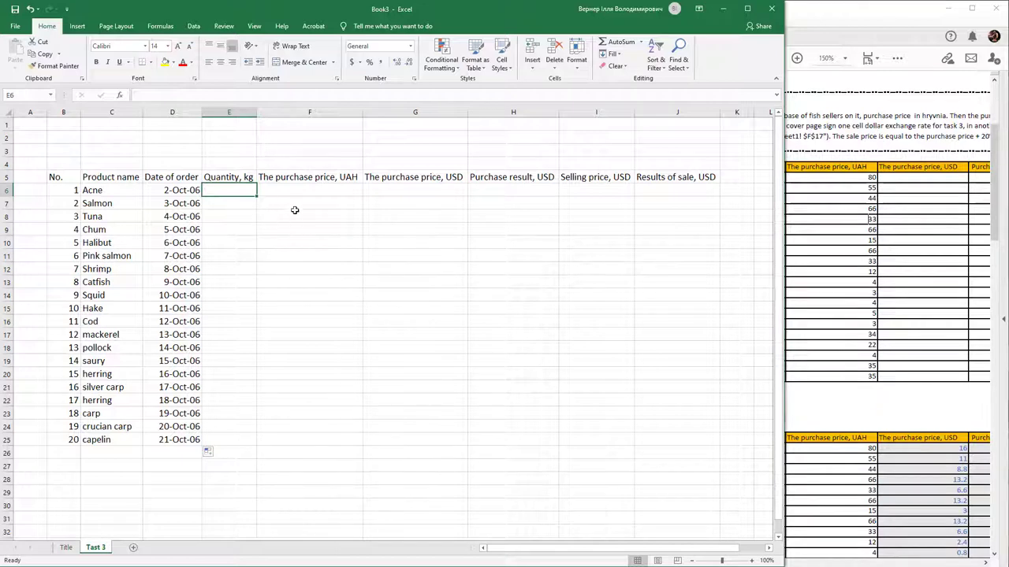
{"action": "key", "text": "ctrl+v"}
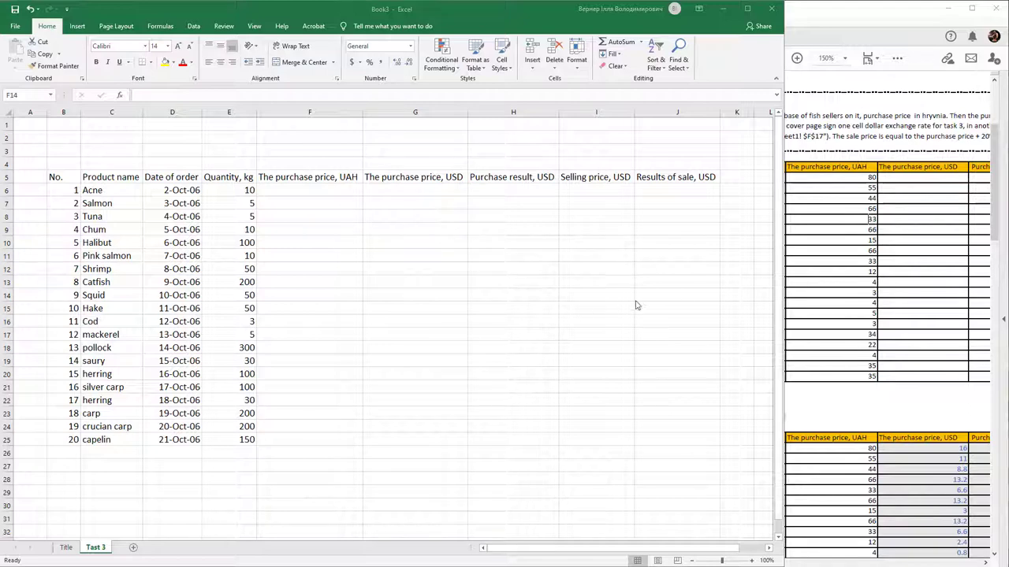
{"action": "left_click", "coordinate": [892, 74]}
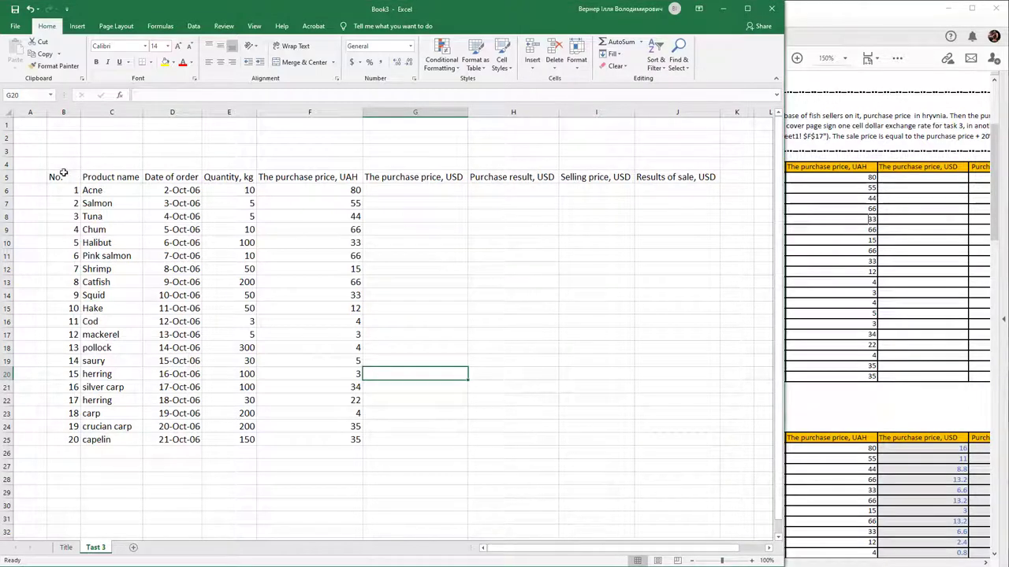
- Apply solid outline and inside borders to the whole table from B5 to J25
{"action": "mouse_move", "coordinate": [55, 176]}
{"action": "left_mouse_down"}
{"action": "mouse_move", "coordinate": [427, 299]}
{"action": "mouse_move", "coordinate": [669, 440]}
{"action": "left_mouse_up"}
{"action": "key", "text": "ctrl+1"}
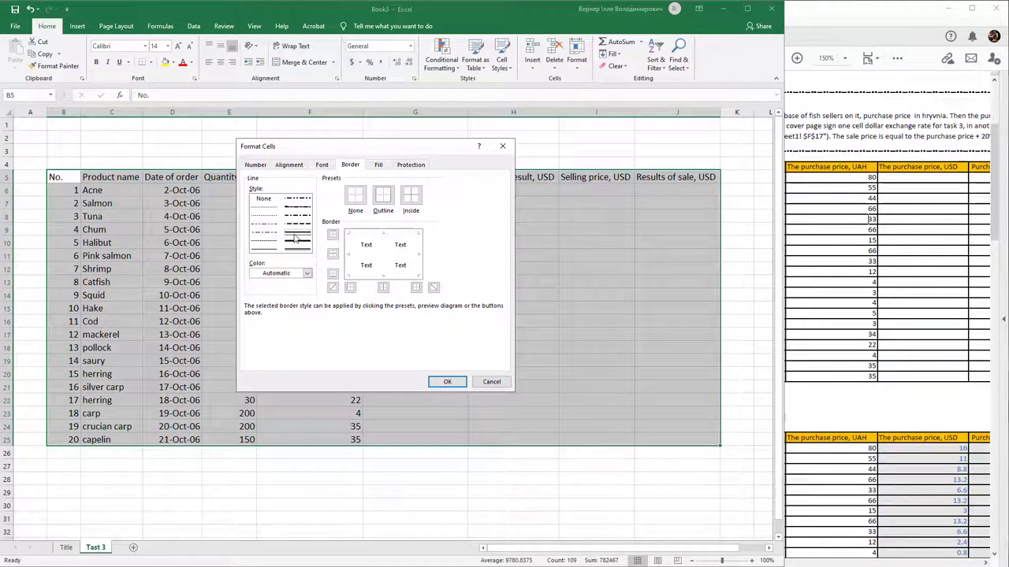
{"action": "left_click", "coordinate": [391, 197]}
{"action": "left_click", "coordinate": [410, 197]}
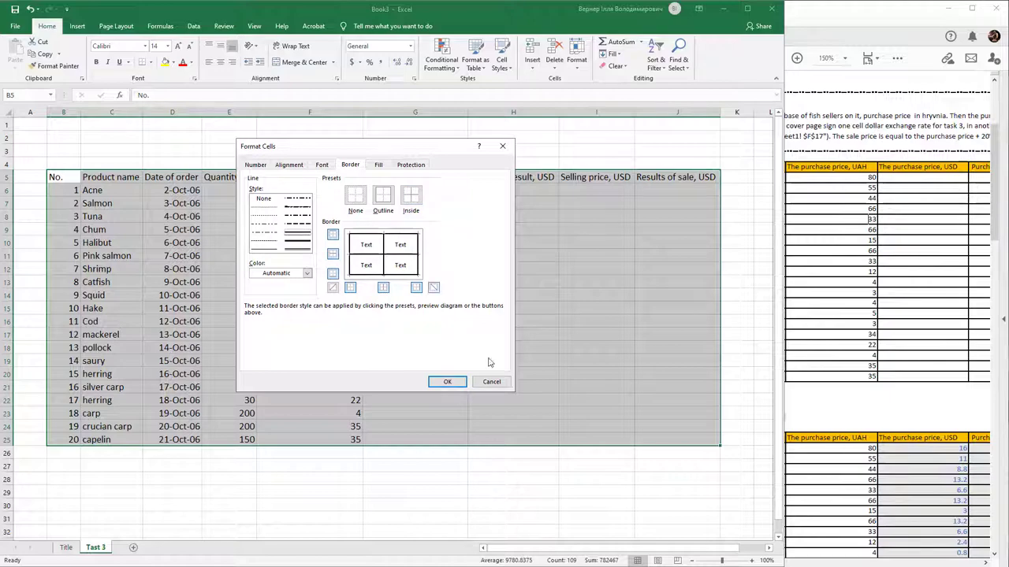
{"action": "left_click", "coordinate": [447, 381]}
{"action": "left_click", "coordinate": [415, 259]}
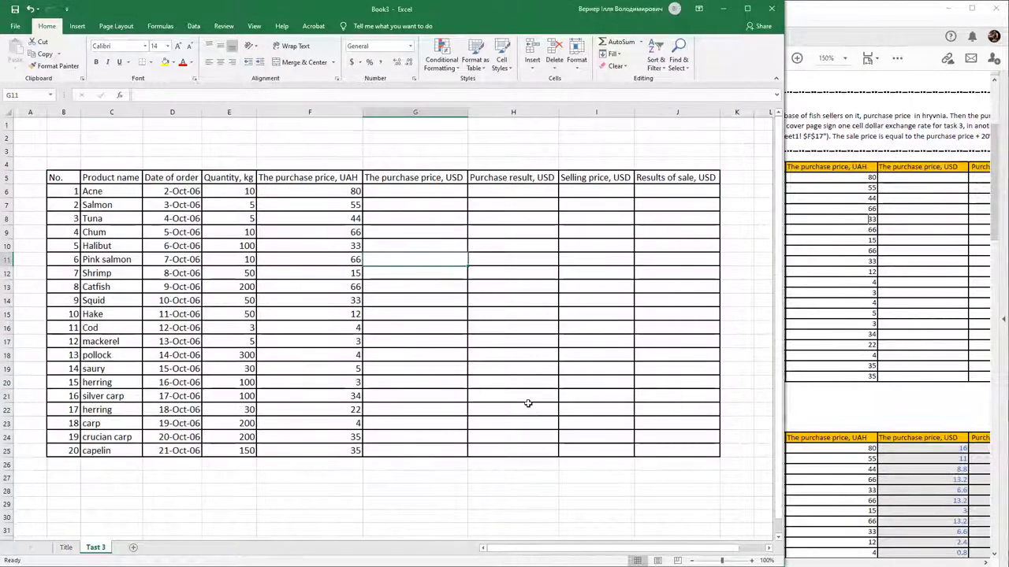
- Shade the heading row B5 to J5 with a light orange fill
{"action": "left_click_drag", "start_coordinate": [72, 180], "coordinate": [676, 178]}
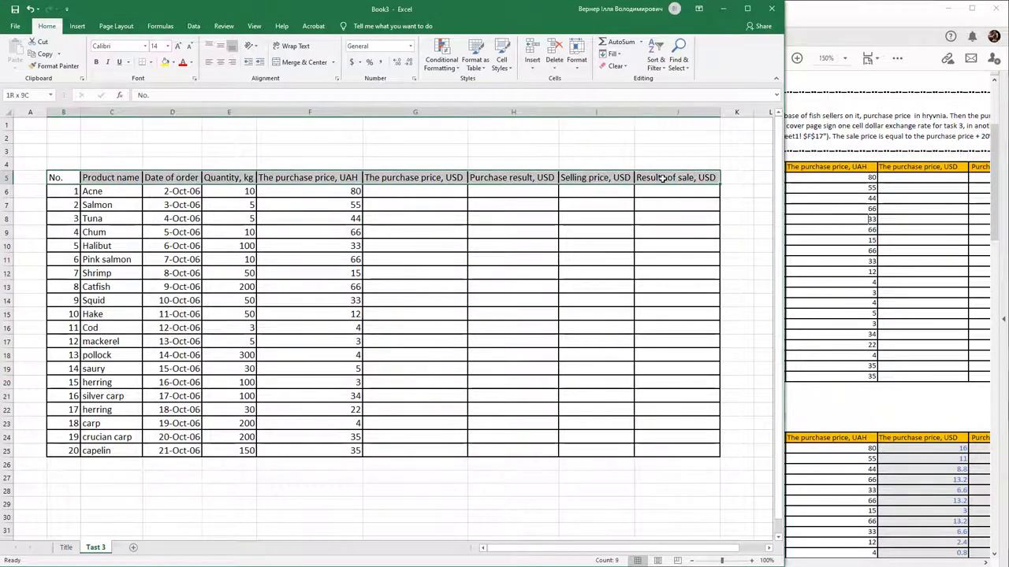
{"action": "left_click", "coordinate": [174, 63]}
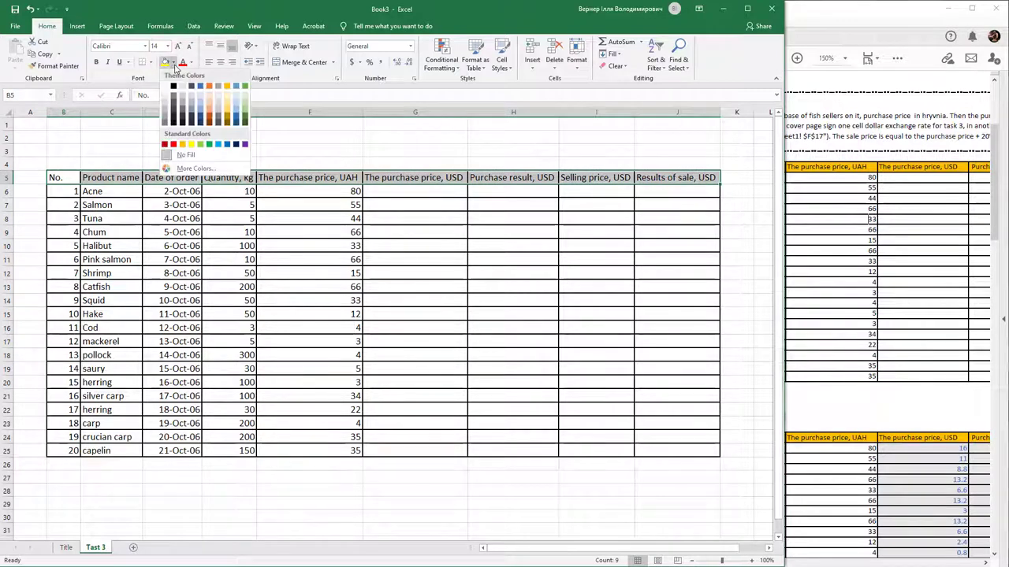
{"action": "left_click", "coordinate": [210, 106]}
{"action": "left_click", "coordinate": [236, 219]}
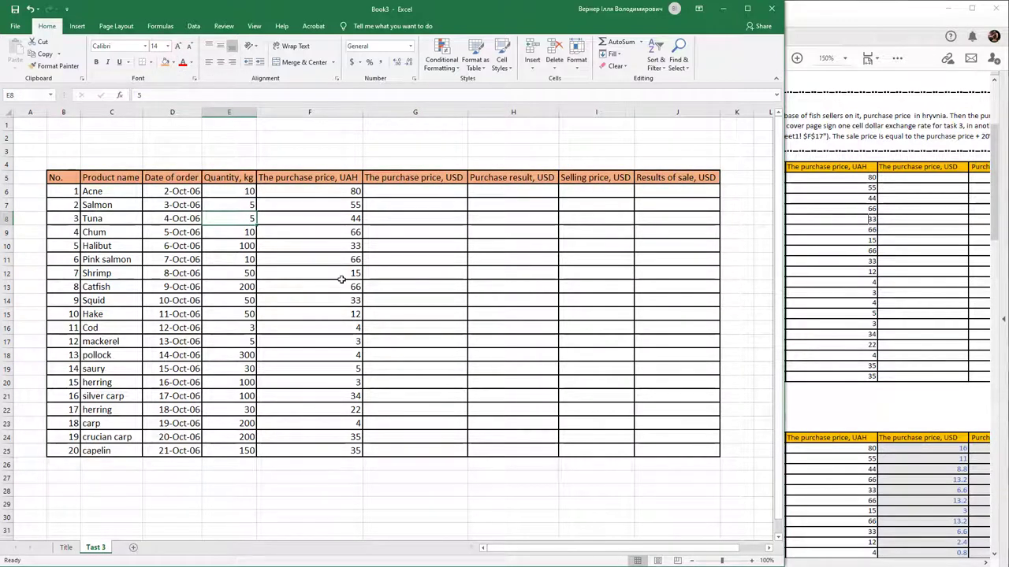
- Calculate Acne's USD purchase price in G6 with =F6/Title!G10 and copy the formula down to G19
{"action": "left_click", "coordinate": [883, 29]}
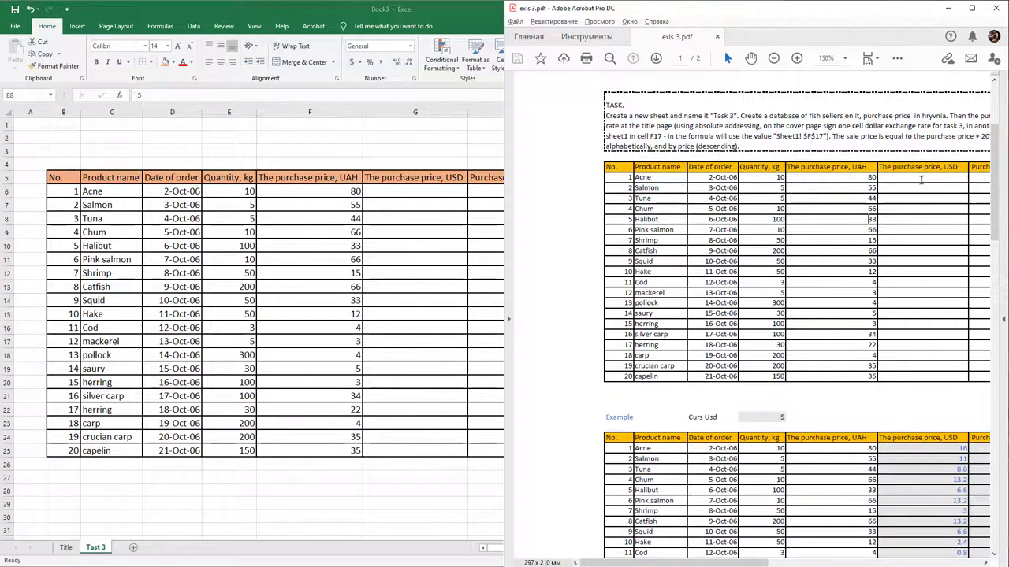
{"action": "left_click", "coordinate": [350, 195]}
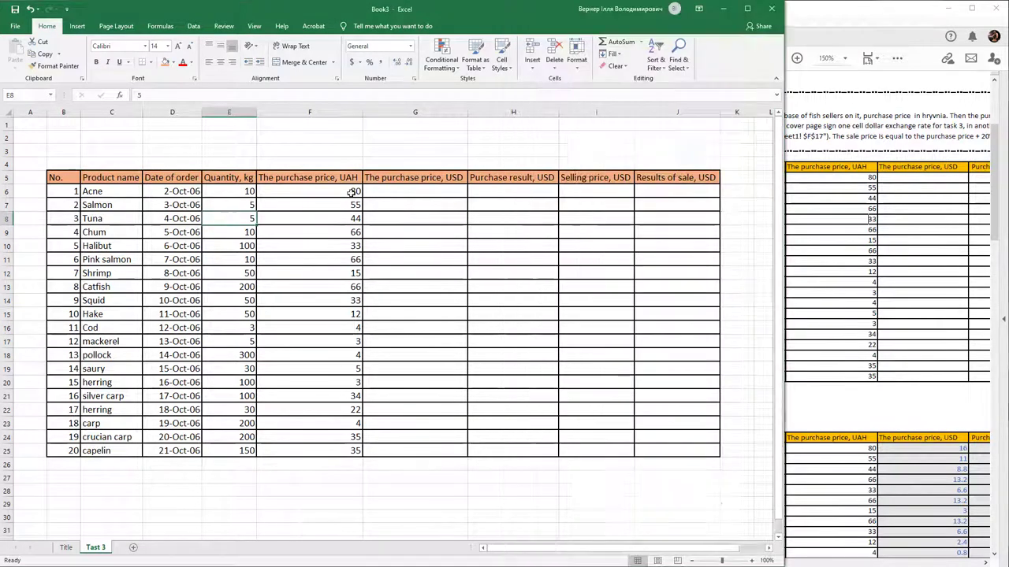
{"action": "left_click", "coordinate": [409, 191]}
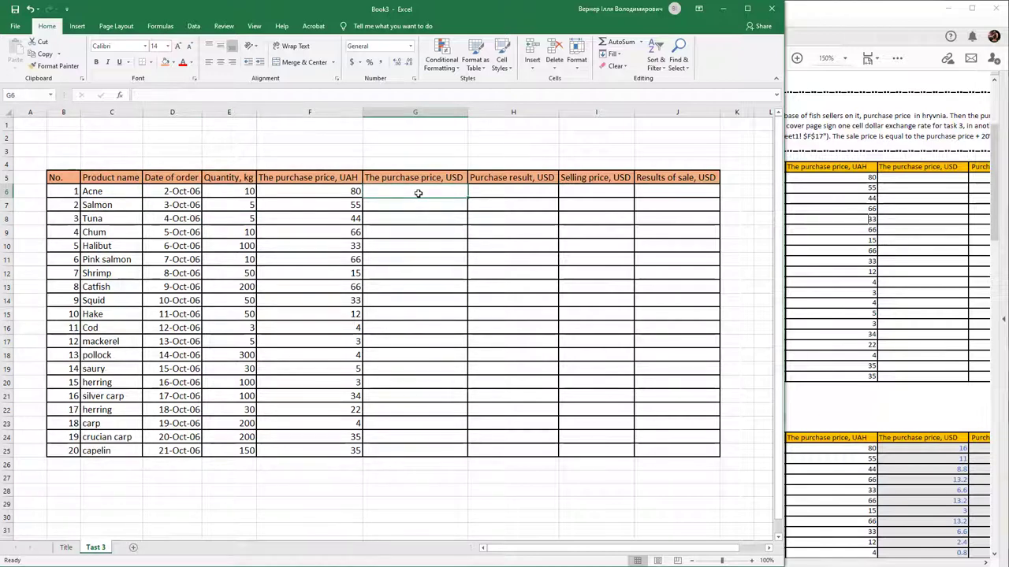
{"action": "type", "text": "="}
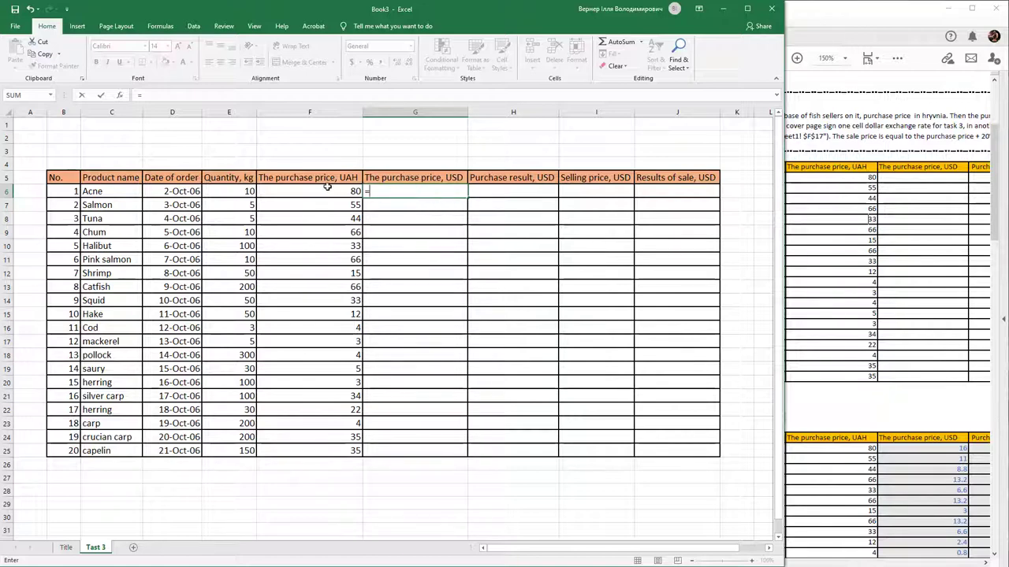
{"action": "left_click", "coordinate": [293, 190]}
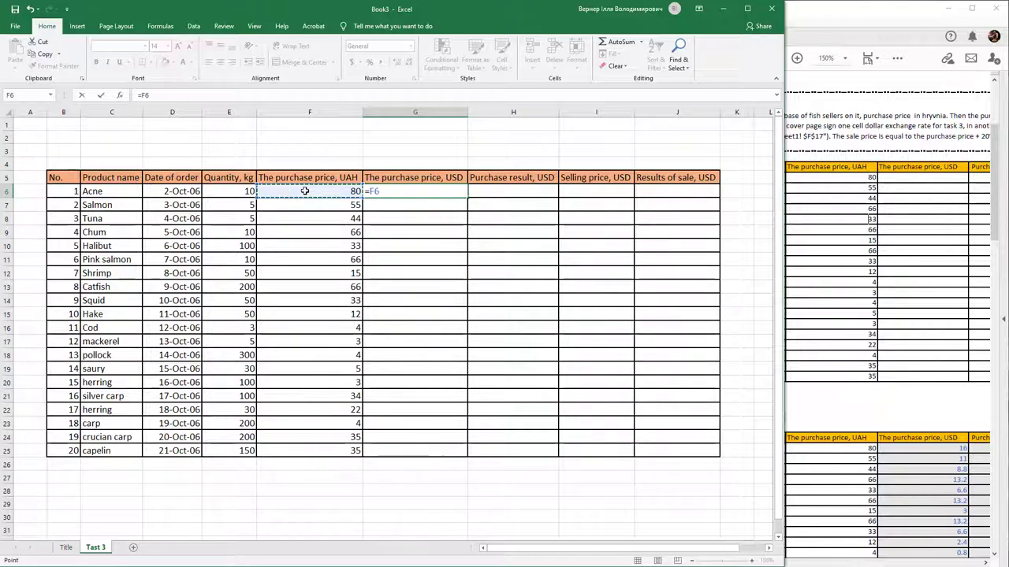
{"action": "type", "text": "/"}
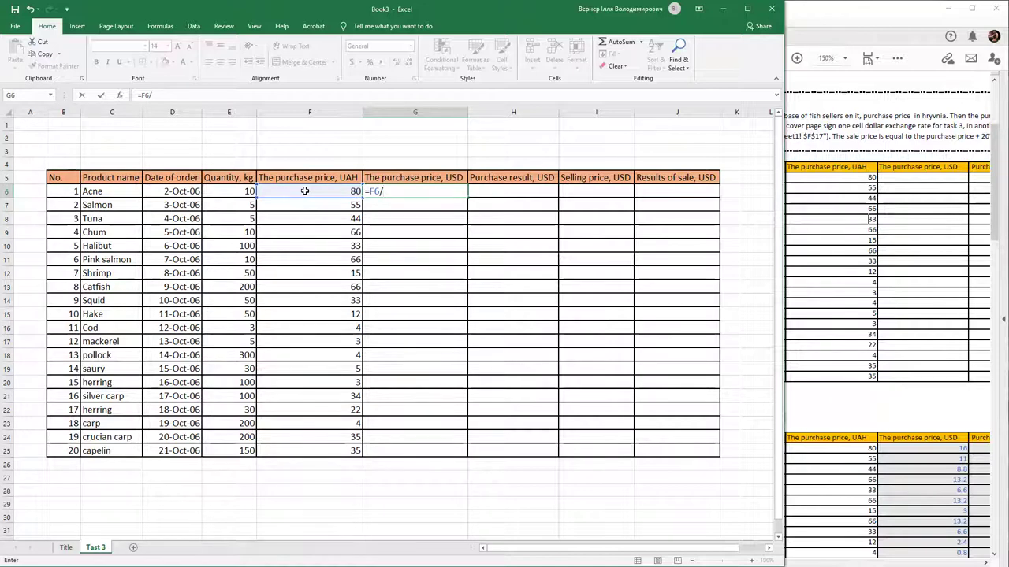
{"action": "left_click", "coordinate": [67, 548]}
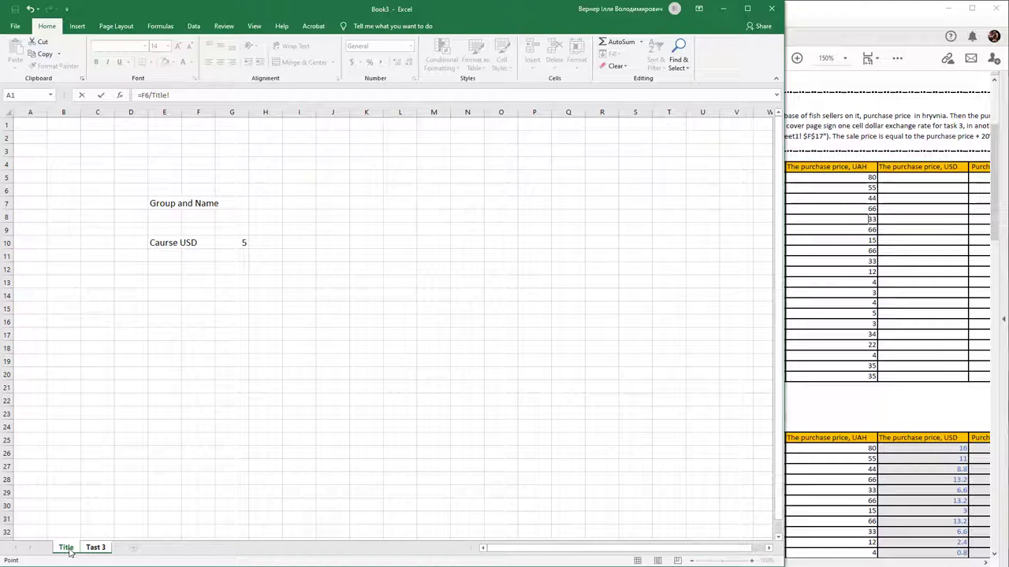
{"action": "left_click", "coordinate": [230, 243]}
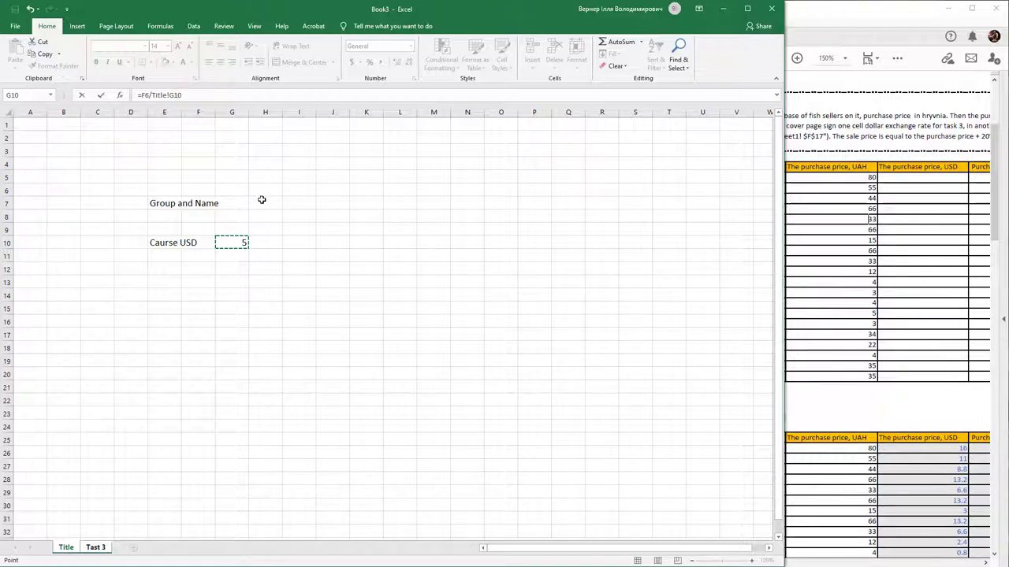
{"action": "key", "text": "Return"}
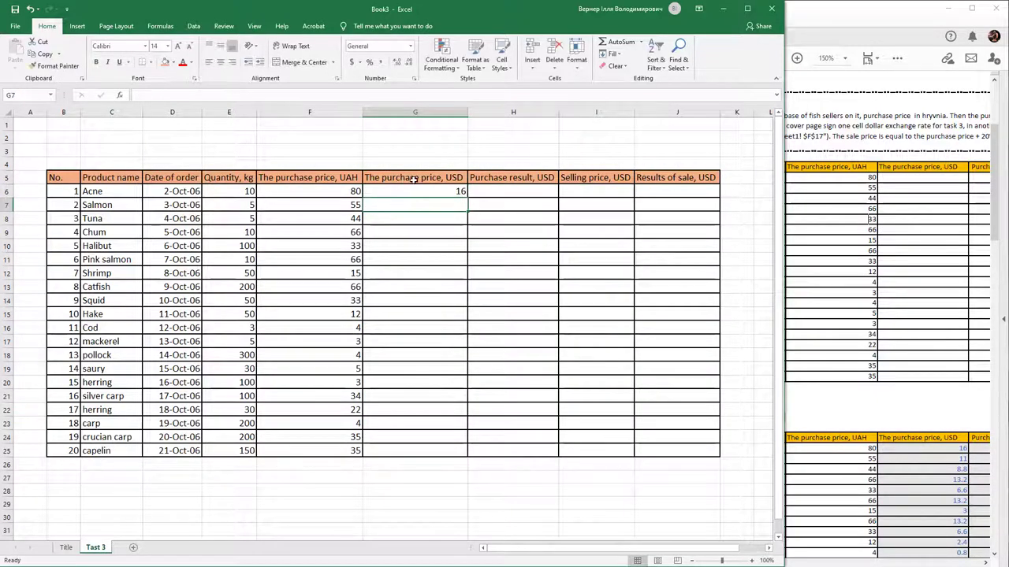
{"action": "left_click", "coordinate": [413, 190]}
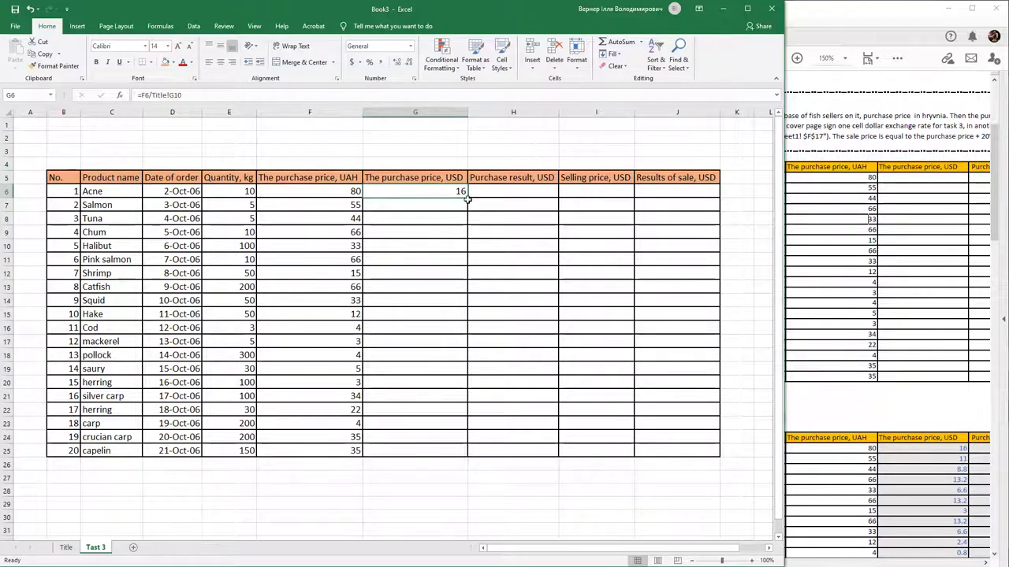
{"action": "left_click_drag", "start_coordinate": [468, 199], "coordinate": [463, 371]}
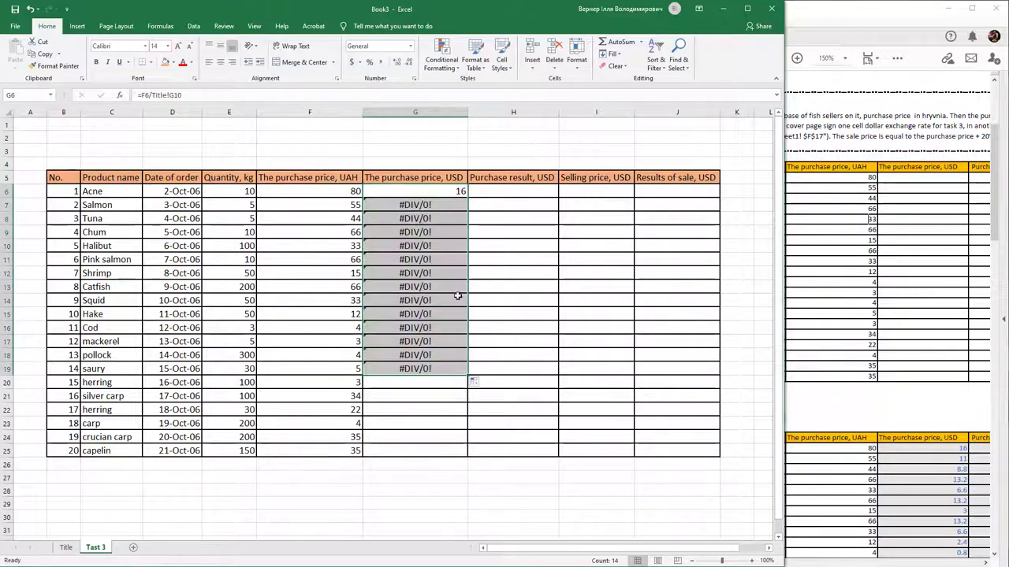
- Compare the formulas in G6 and G7, and check the cells they reference on the Title sheet
{"action": "left_click", "coordinate": [410, 205]}
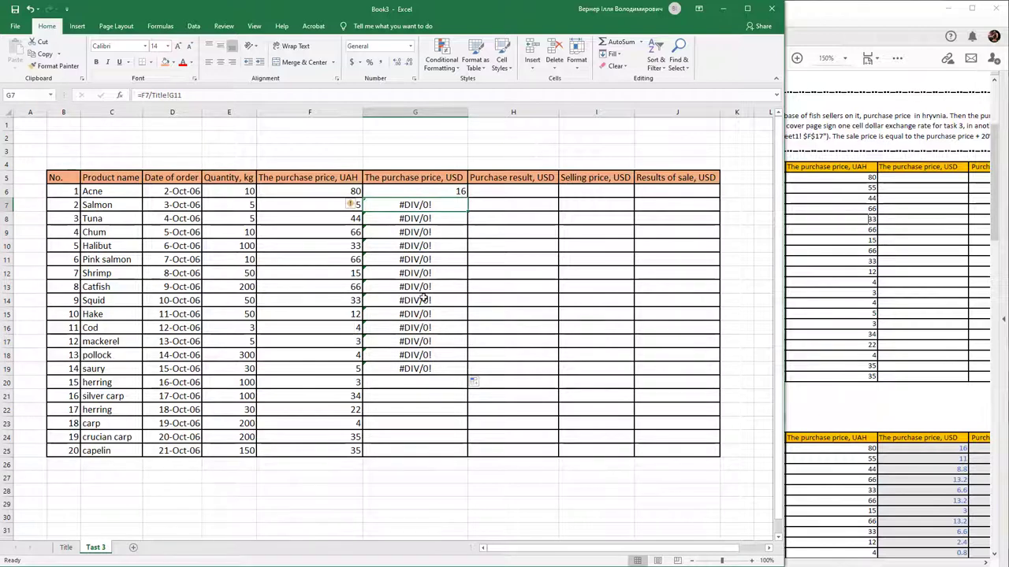
{"action": "left_click", "coordinate": [422, 192]}
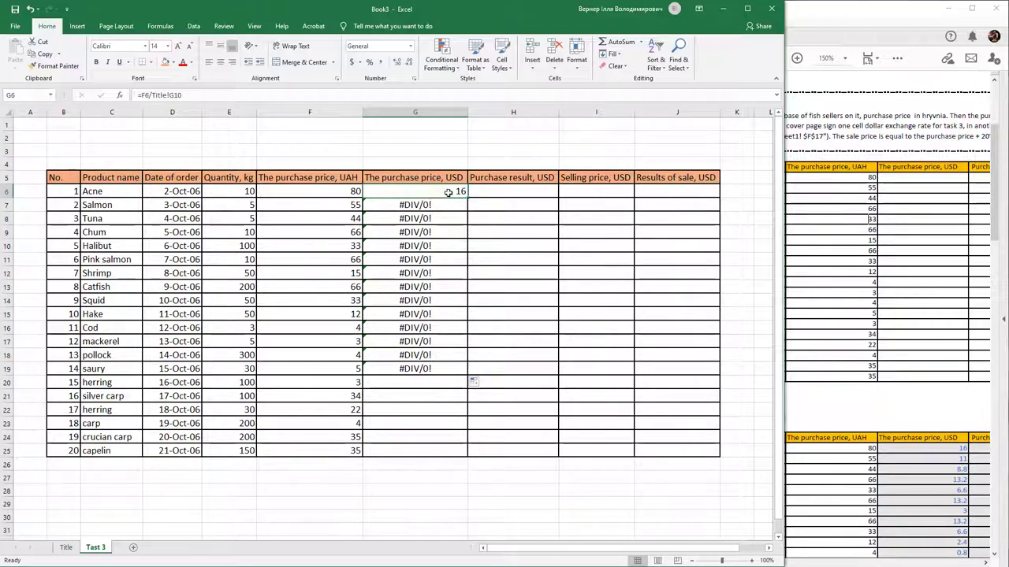
{"action": "double_click", "coordinate": [423, 205]}
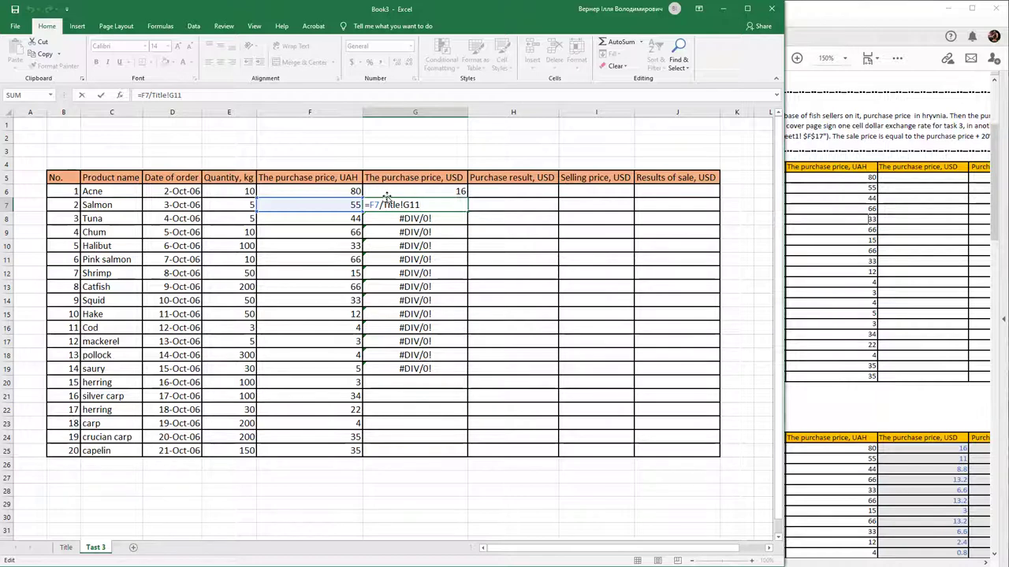
{"action": "key", "text": "Return"}
{"action": "left_click", "coordinate": [66, 548]}
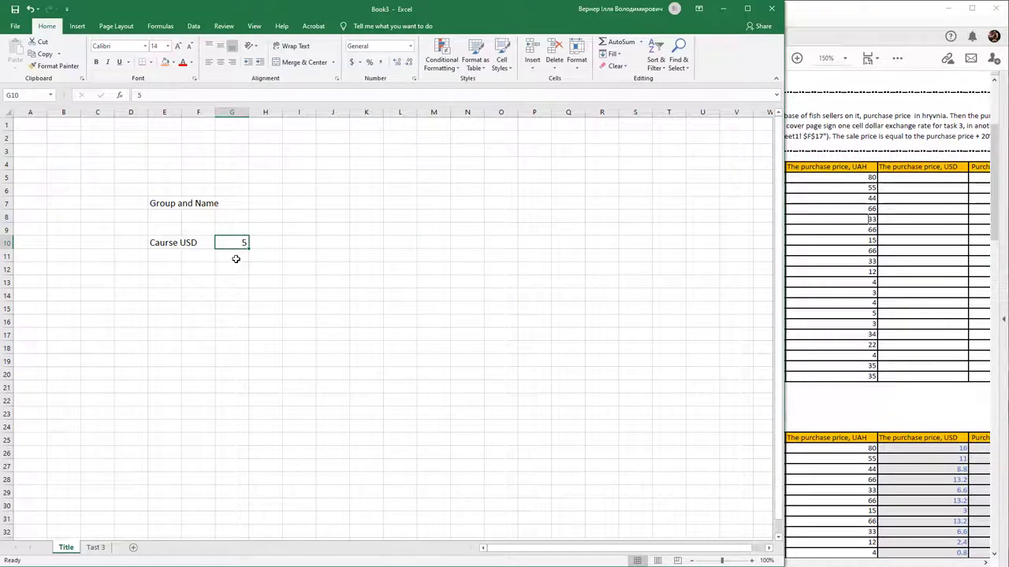
{"action": "left_click", "coordinate": [96, 548]}
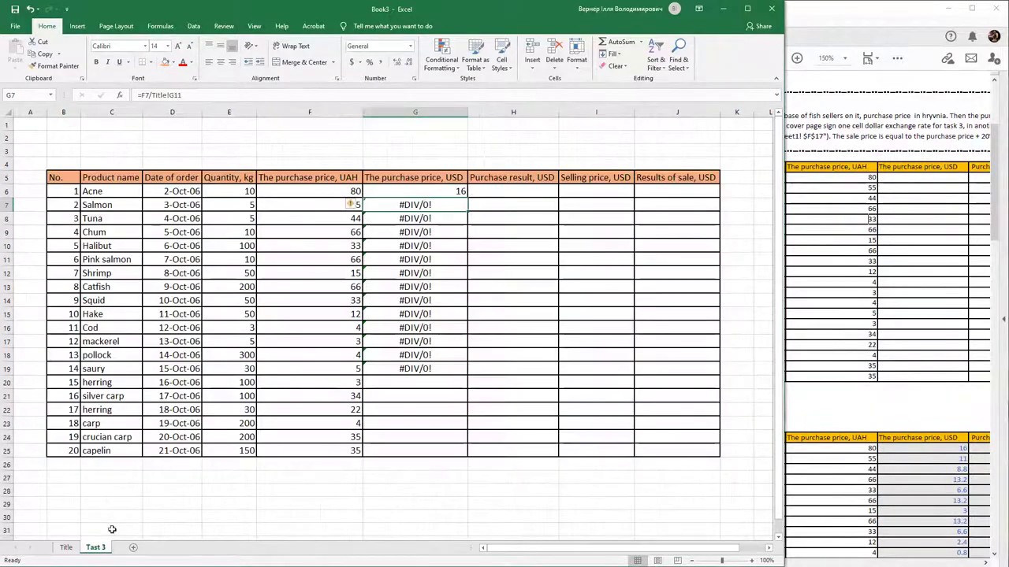
- Clear the copied formulas from G7 to G19 and make the rate reference in G6 absolute, as =F6/Title!$G$10
{"action": "left_click_drag", "start_coordinate": [435, 207], "coordinate": [419, 377]}
{"action": "key", "text": "Delete"}
{"action": "left_click", "coordinate": [436, 195]}
{"action": "left_click", "coordinate": [181, 94]}
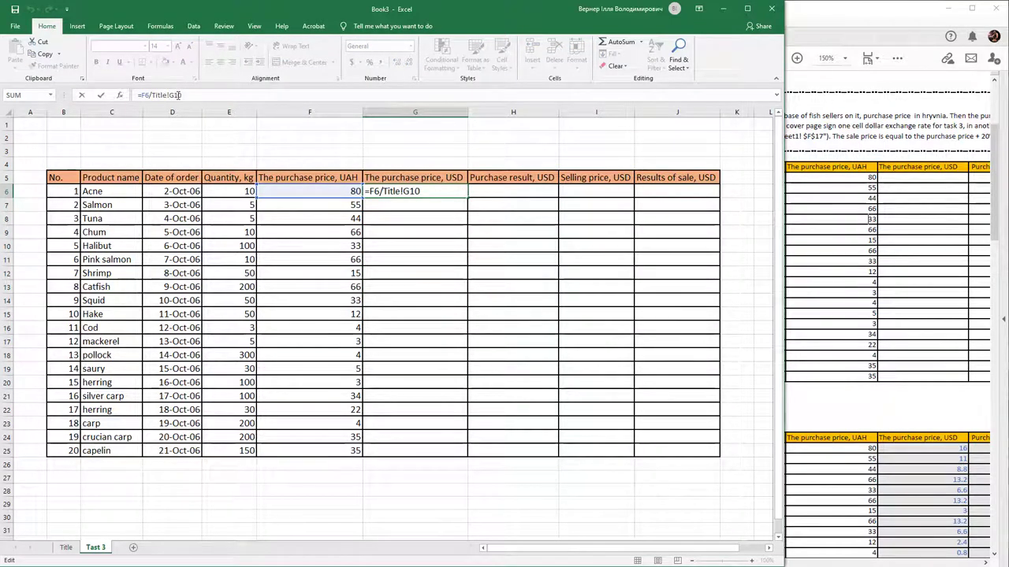
{"action": "type", "text": "$G$"}
{"action": "left_click_drag", "start_coordinate": [194, 95], "coordinate": [171, 95]}
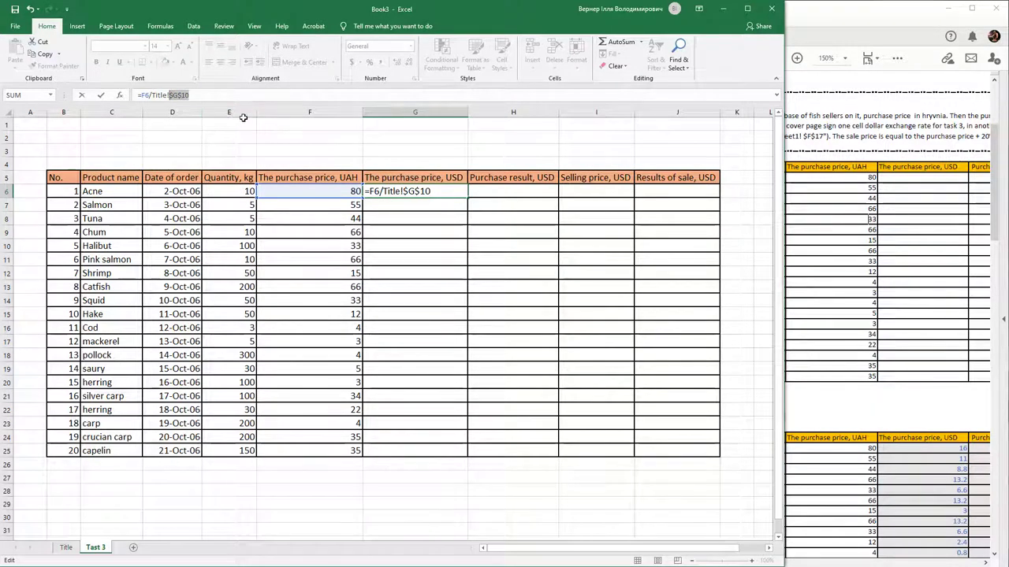
{"action": "key", "text": "Return"}
- Copy the USD purchase price formula from G6 down through capelin's row, G25
{"action": "left_click", "coordinate": [401, 193]}
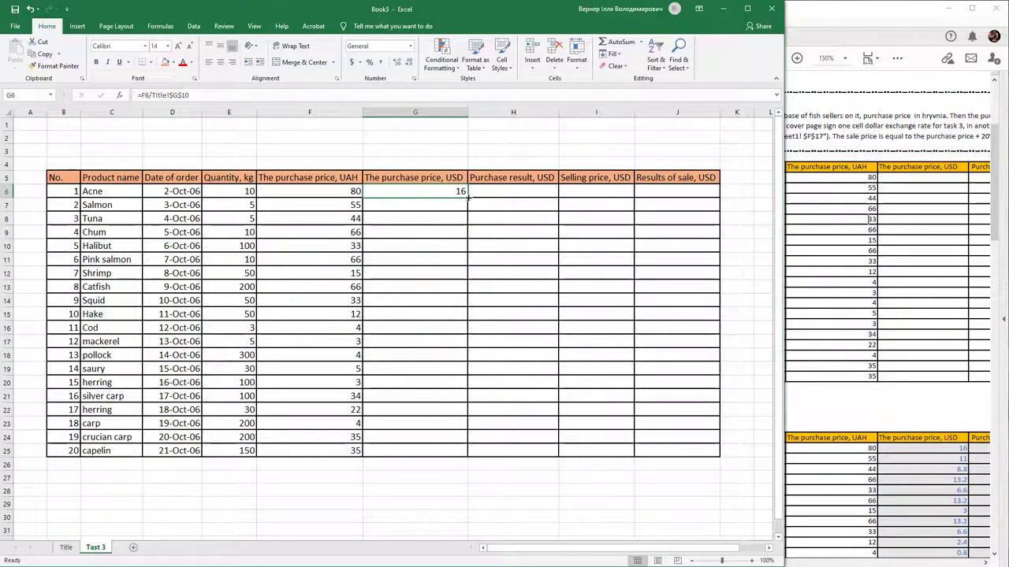
{"action": "left_click_drag", "start_coordinate": [467, 197], "coordinate": [463, 437]}
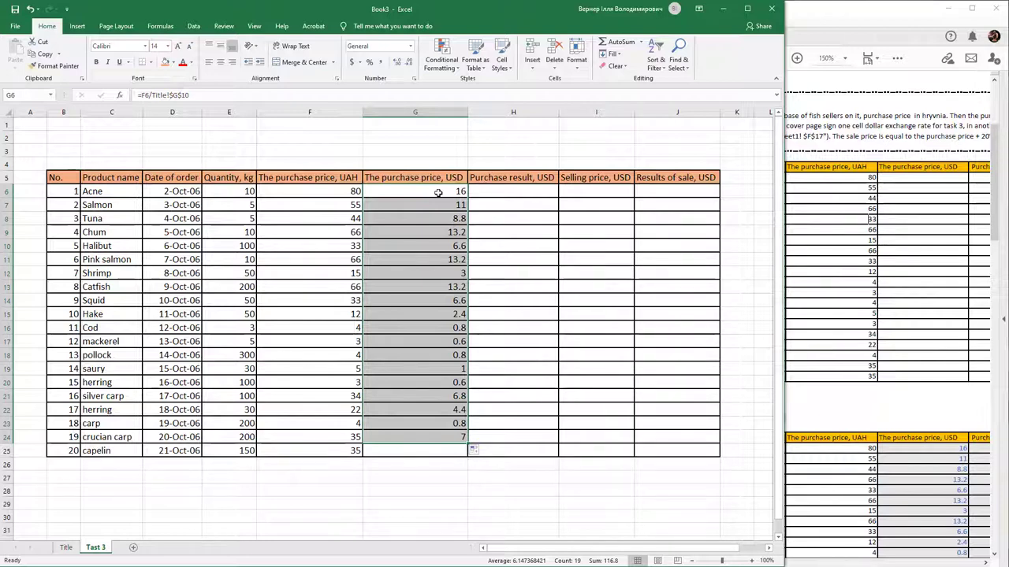
{"action": "left_click", "coordinate": [463, 500]}
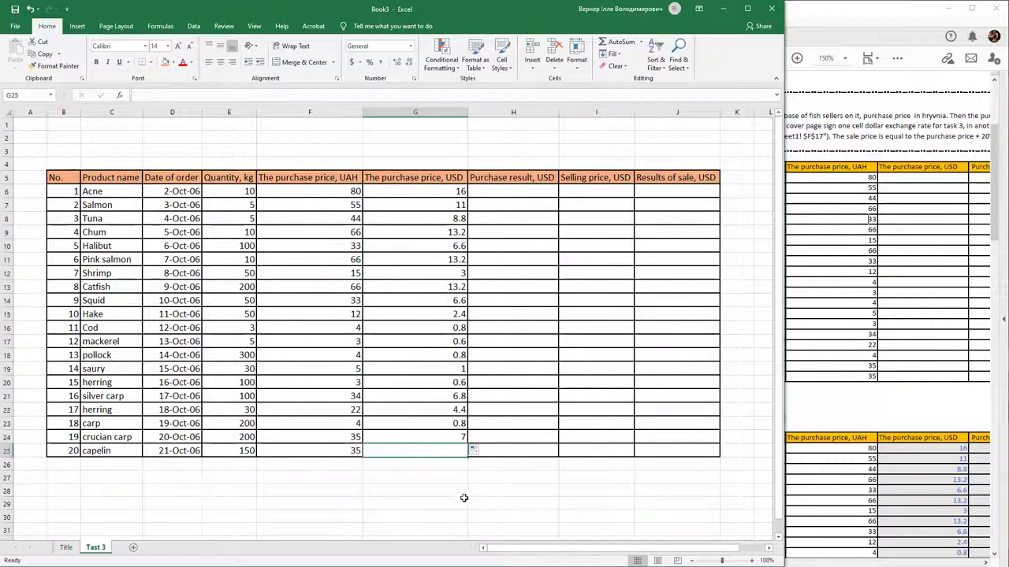
{"action": "left_click", "coordinate": [439, 432]}
{"action": "left_click_drag", "start_coordinate": [467, 443], "coordinate": [466, 457]}
{"action": "left_click", "coordinate": [464, 474]}
{"action": "left_click", "coordinate": [435, 397]}
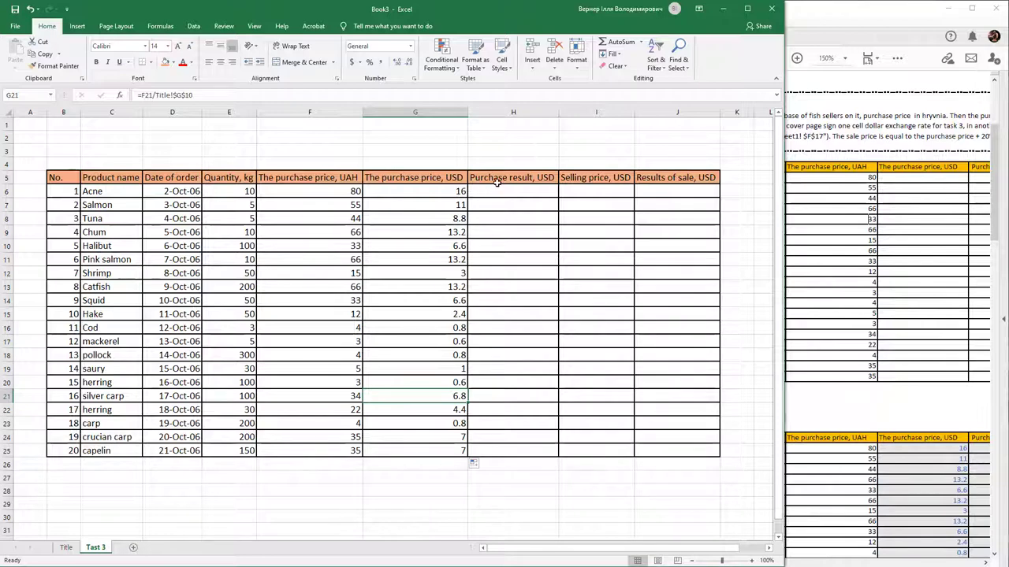
- Calculate Acne's purchase result in H6 with =G6*E6 and copy the formula down to H25
{"action": "left_click", "coordinate": [484, 192]}
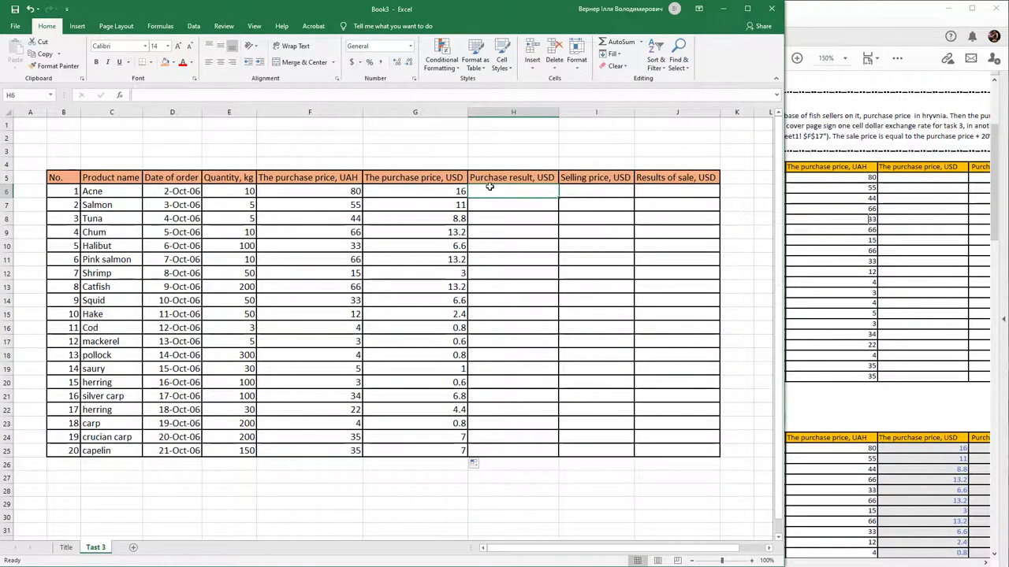
{"action": "type", "text": "="}
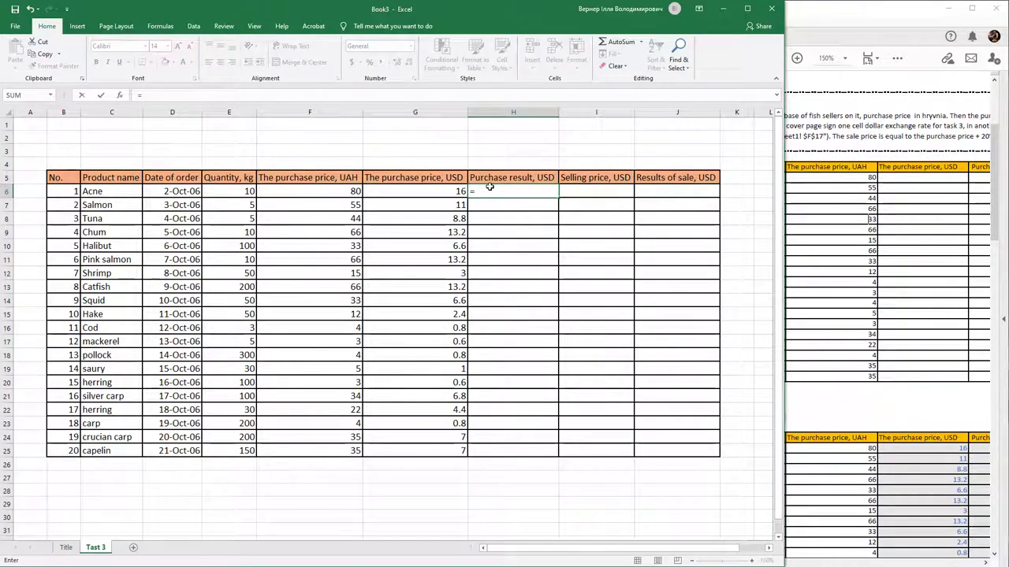
{"action": "left_click", "coordinate": [443, 192]}
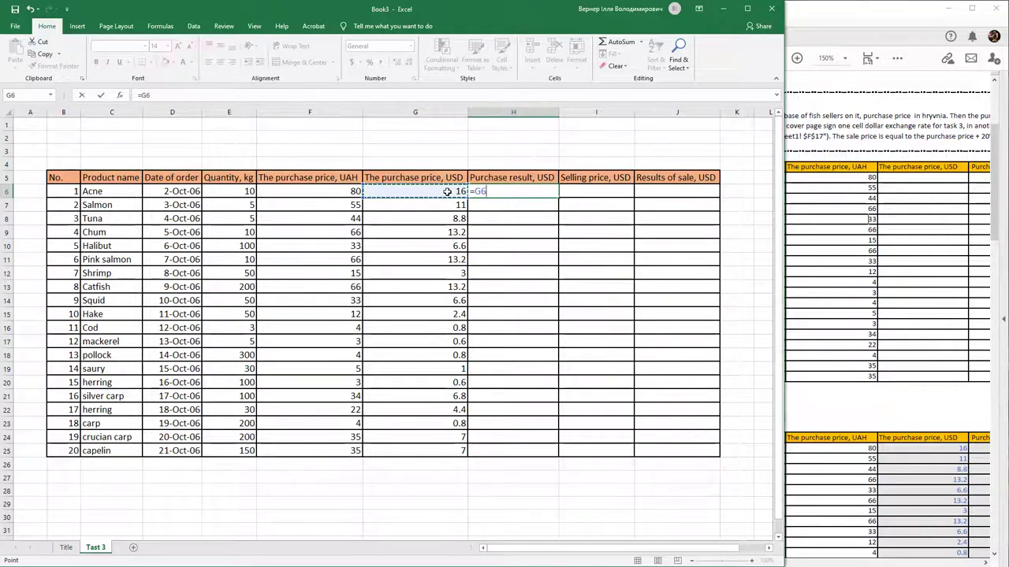
{"action": "type", "text": "*"}
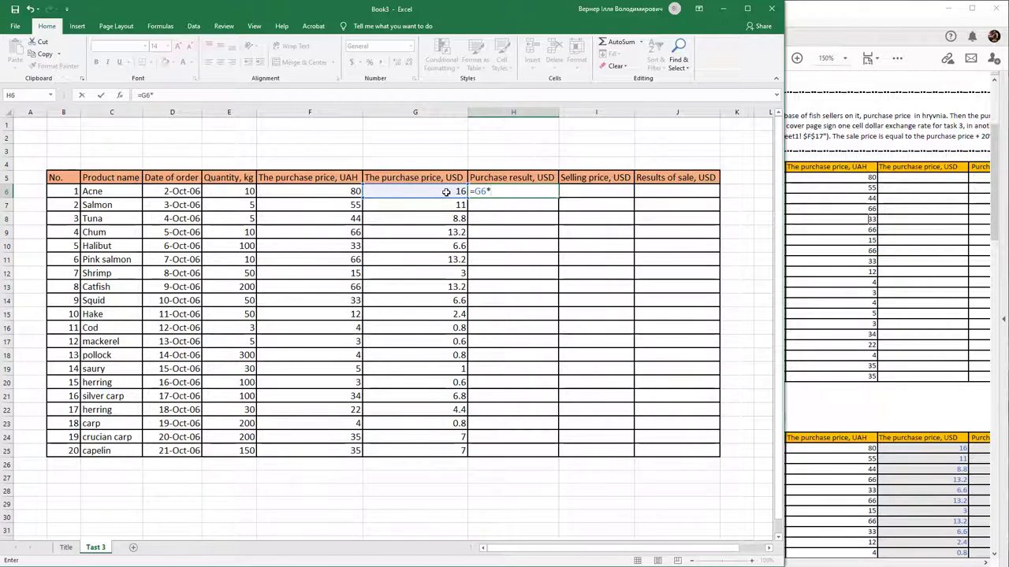
{"action": "left_click", "coordinate": [237, 193]}
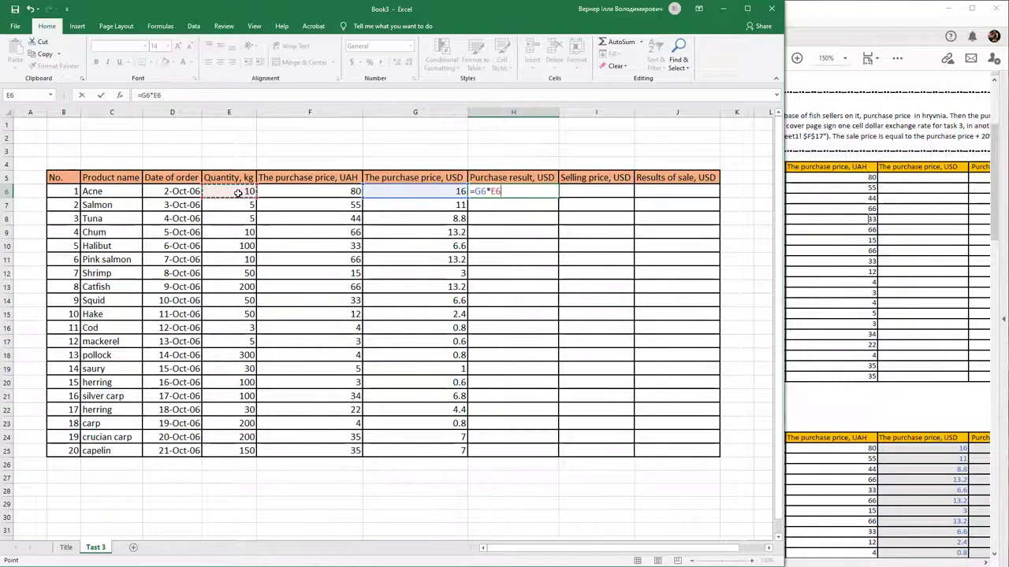
{"action": "key", "text": "ctrl+Return"}
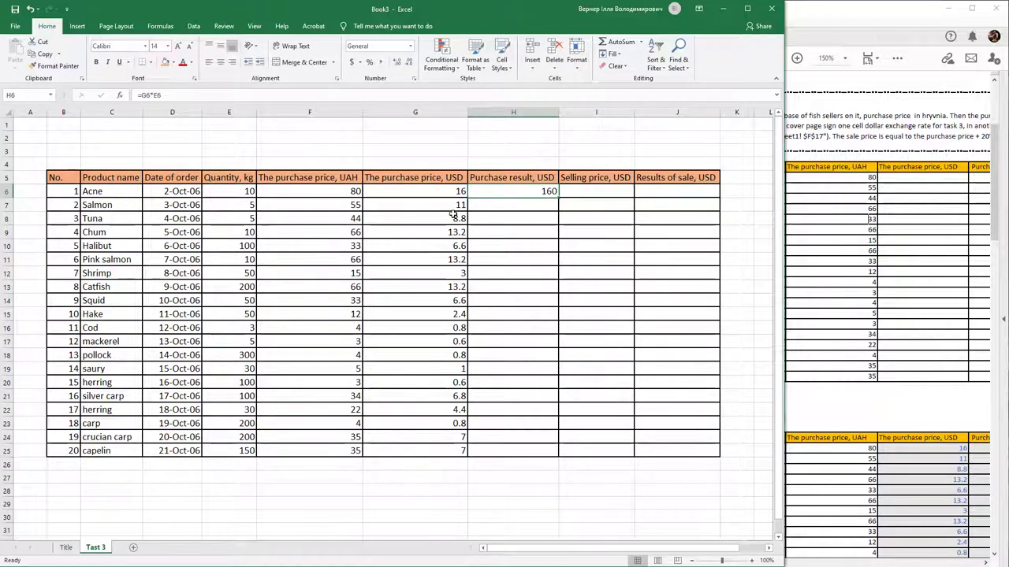
{"action": "left_click_drag", "start_coordinate": [557, 198], "coordinate": [538, 455]}
- Check the PDF's sale price rule, calculate Acne's selling price in I6 with =G6+0.2*G6, and copy the formula down to I25
{"action": "left_click", "coordinate": [569, 189]}
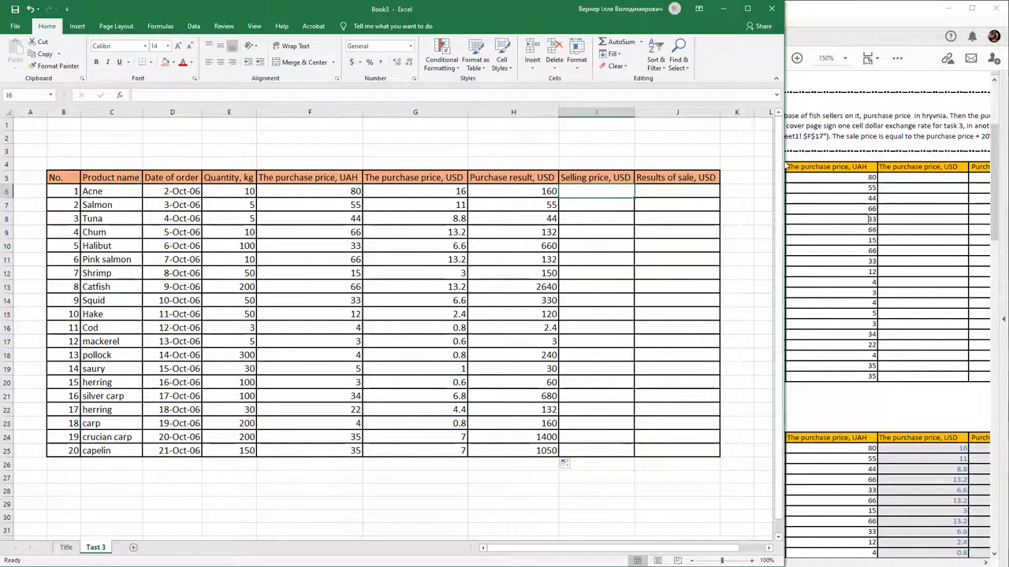
{"action": "left_click", "coordinate": [831, 107]}
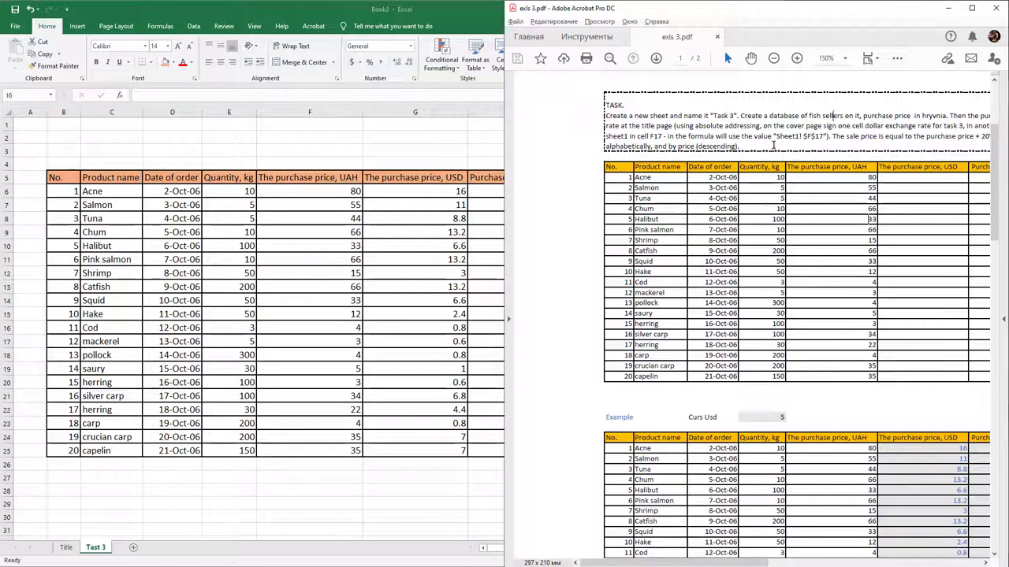
{"action": "left_click_drag", "start_coordinate": [503, 220], "coordinate": [784, 219]}
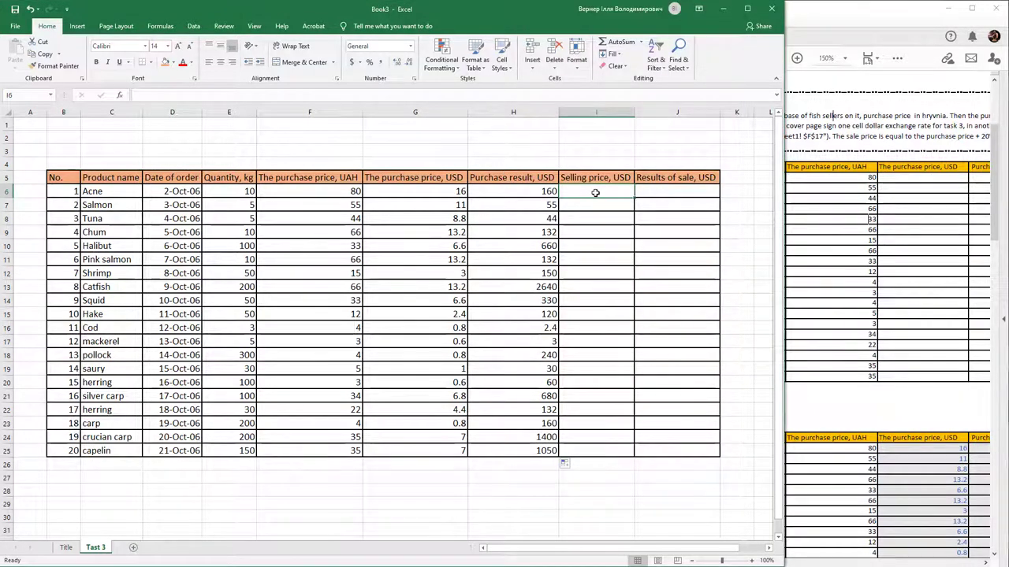
{"action": "type", "text": "="}
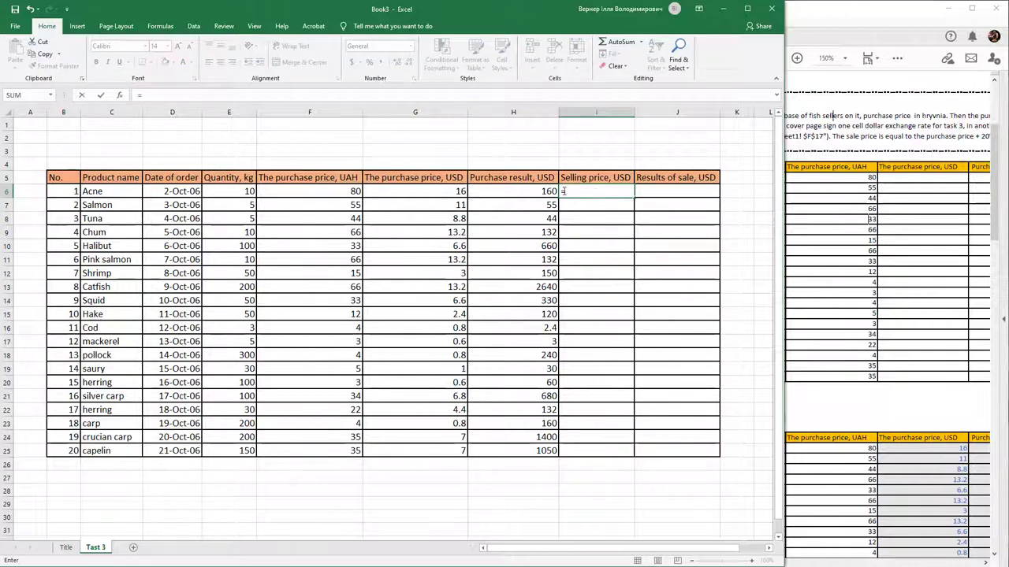
{"action": "left_click", "coordinate": [442, 192]}
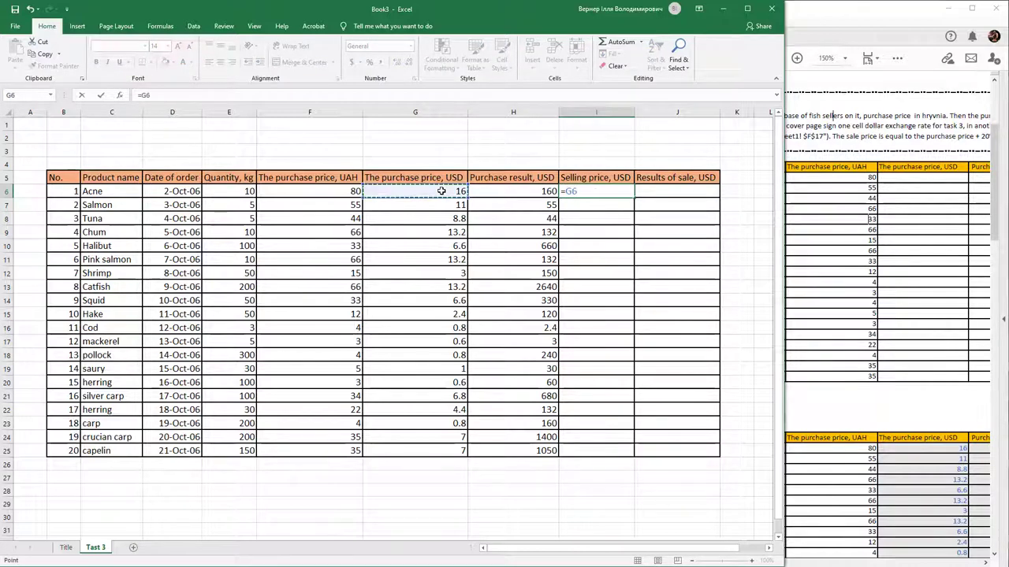
{"action": "type", "text": "+0.2*"}
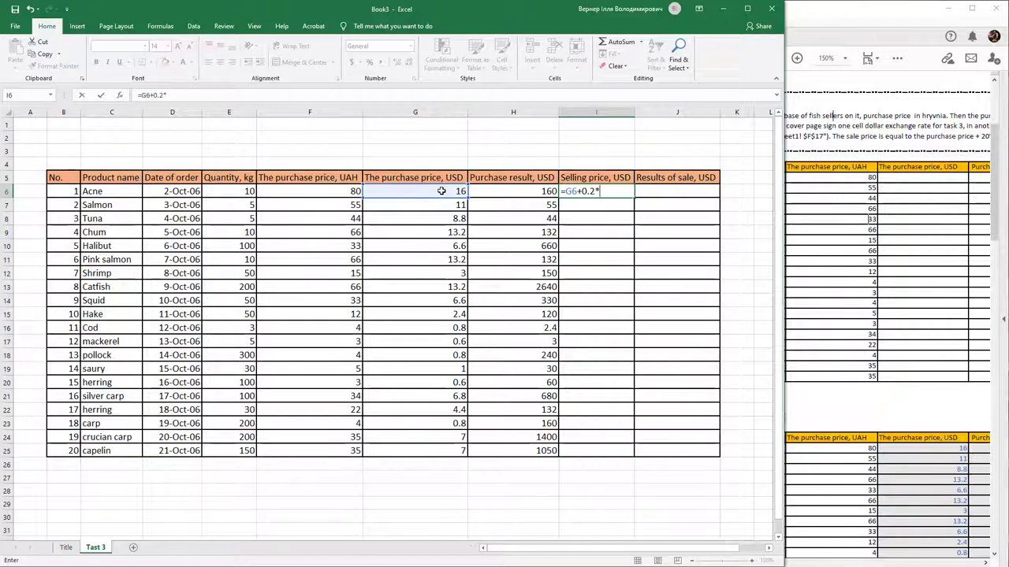
{"action": "left_click", "coordinate": [441, 190]}
{"action": "key", "text": "Return"}
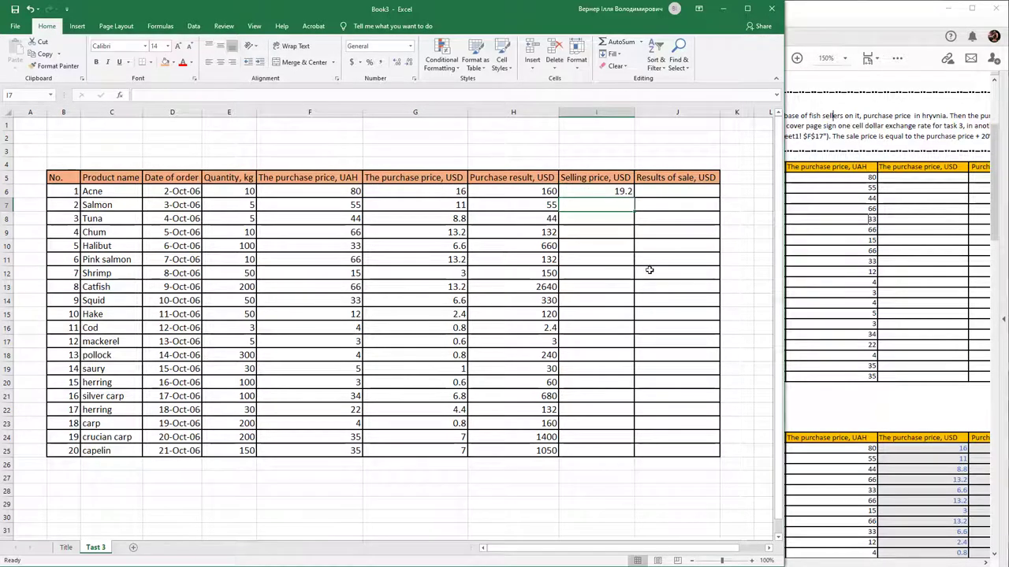
{"action": "left_click", "coordinate": [626, 192]}
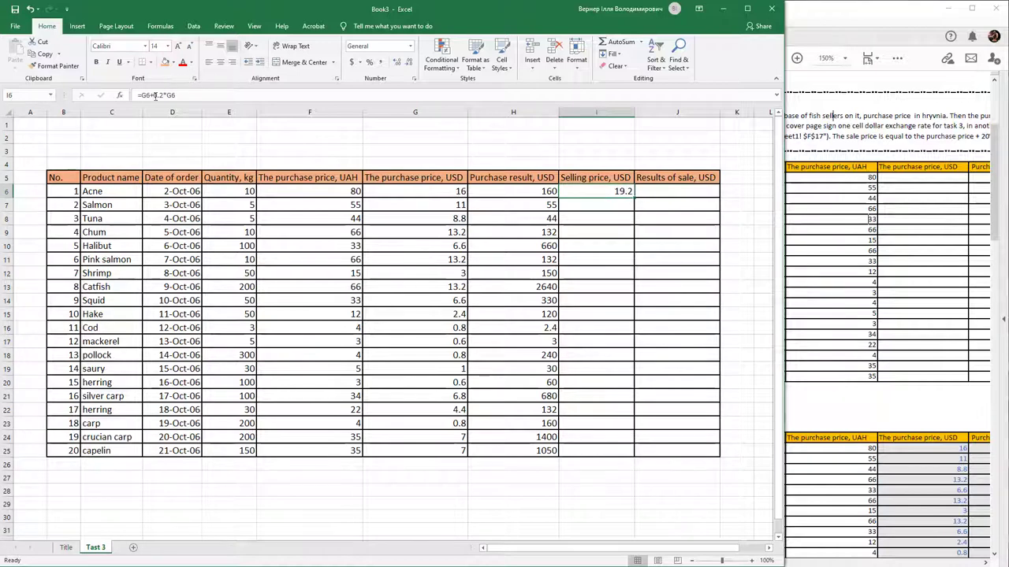
{"action": "left_click_drag", "start_coordinate": [635, 197], "coordinate": [624, 460]}
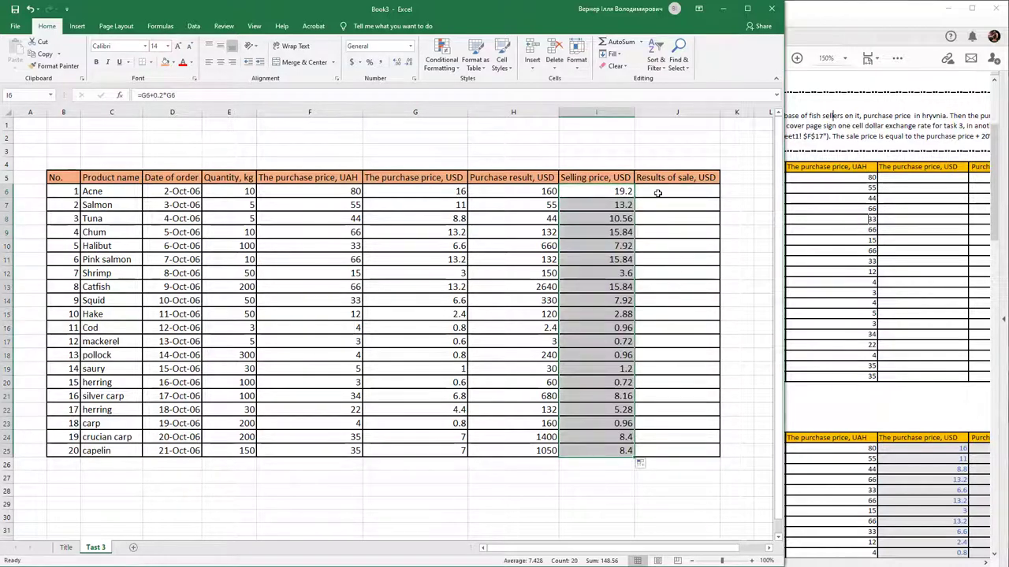
- Calculate Acne's results of sale in J6 with =I6*E6 and copy the formula down to J25
{"action": "left_click", "coordinate": [657, 193]}
{"action": "type", "text": "="}
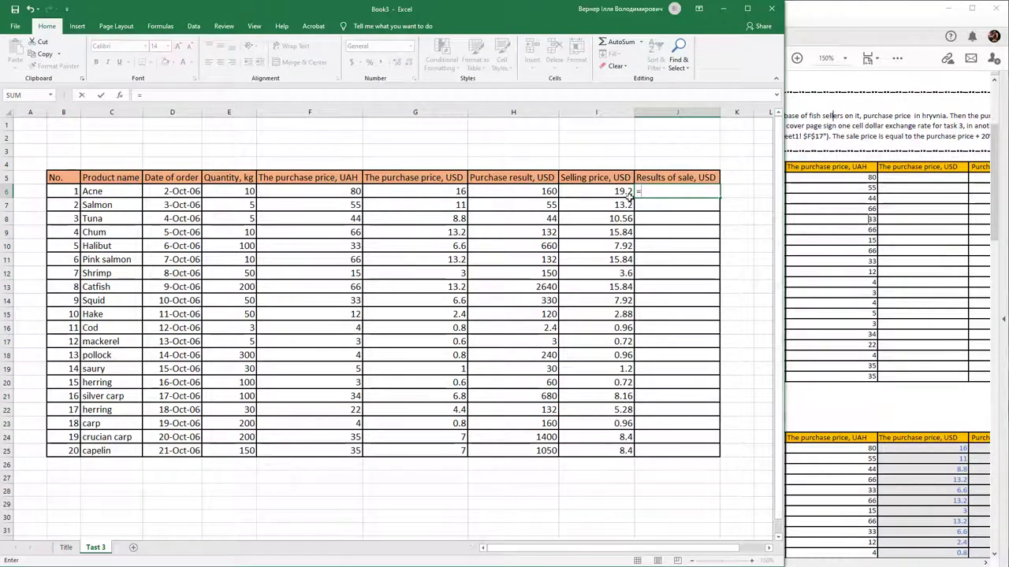
{"action": "left_click", "coordinate": [615, 193]}
{"action": "type", "text": "*/"}
{"action": "key", "text": "BackSpace"}
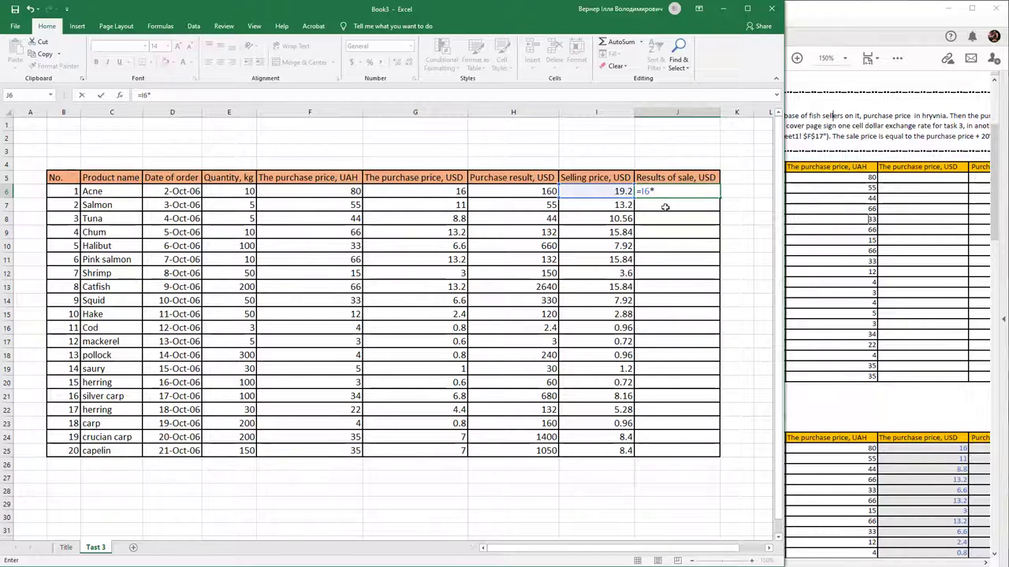
{"action": "left_click", "coordinate": [230, 193]}
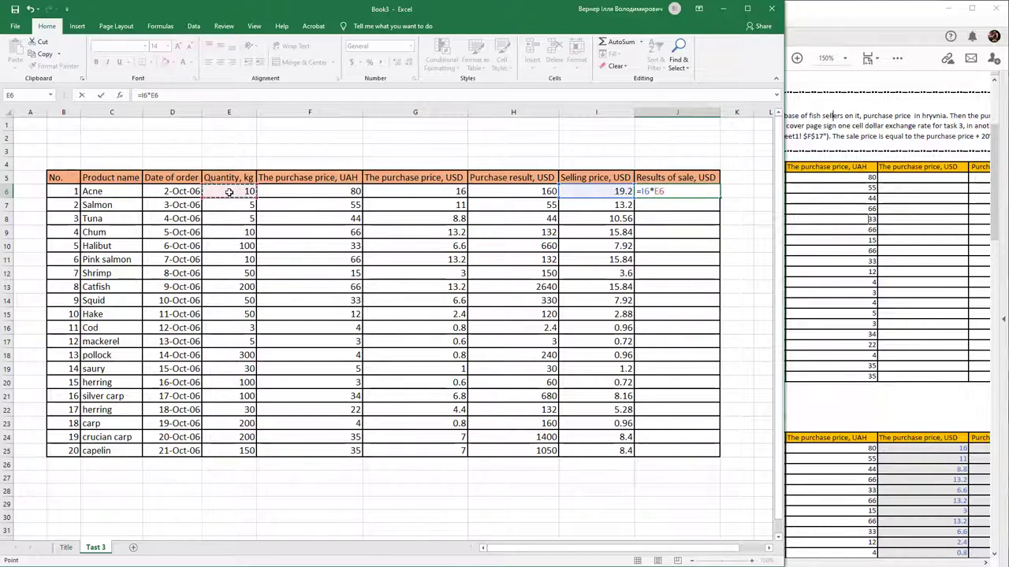
{"action": "key", "text": "Return"}
{"action": "left_click", "coordinate": [699, 195]}
{"action": "left_click_drag", "start_coordinate": [722, 200], "coordinate": [709, 455]}
{"action": "left_click", "coordinate": [513, 515]}
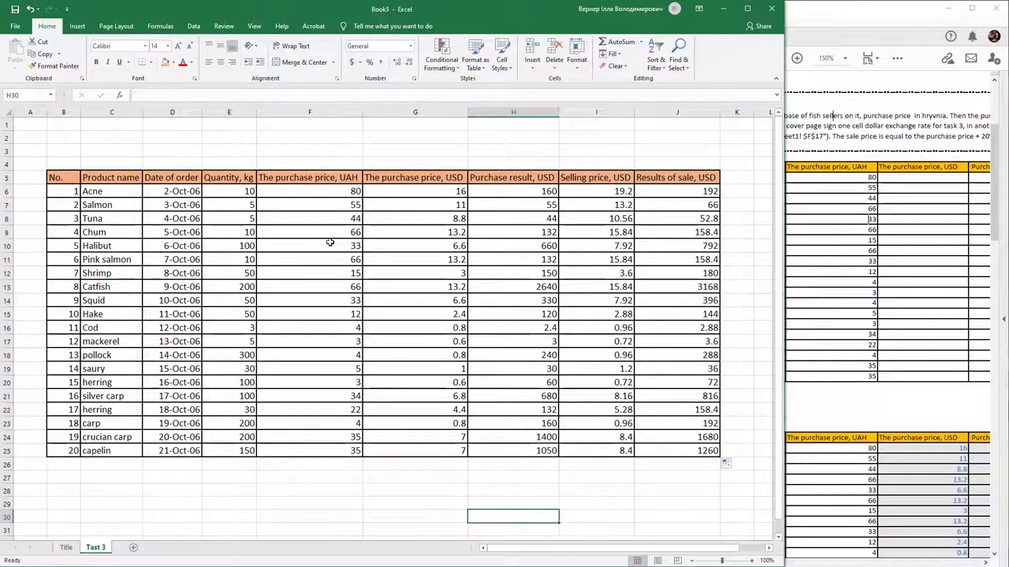
- Copy the whole table B5 to J25 and paste two duplicates below it, starting at B29 and B52
{"action": "left_click_drag", "start_coordinate": [68, 177], "coordinate": [669, 453]}
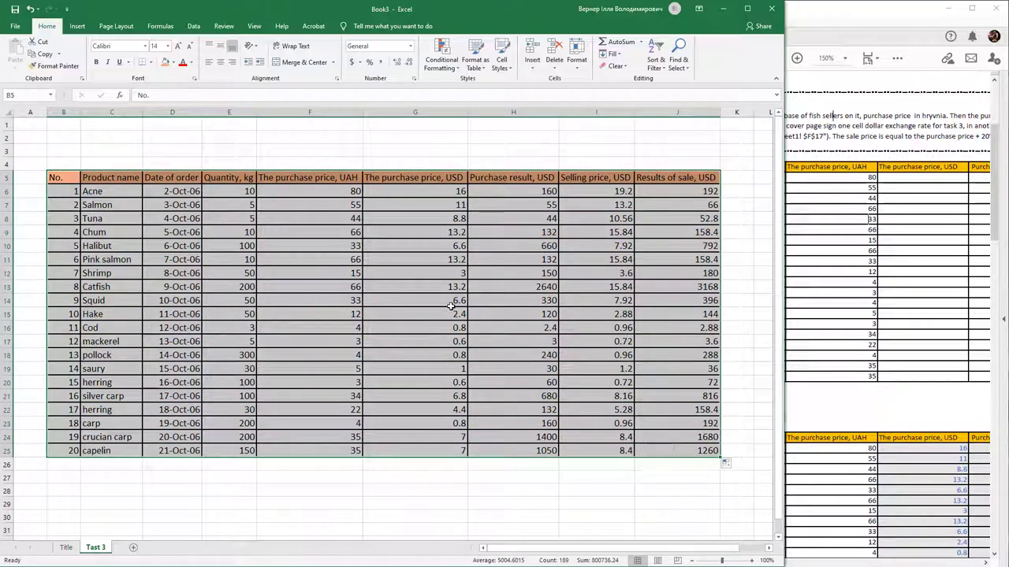
{"action": "key", "text": "ctrl+c"}
{"action": "scroll", "coordinate": [450, 304], "scroll_direction": "down", "scroll_amount": 3}
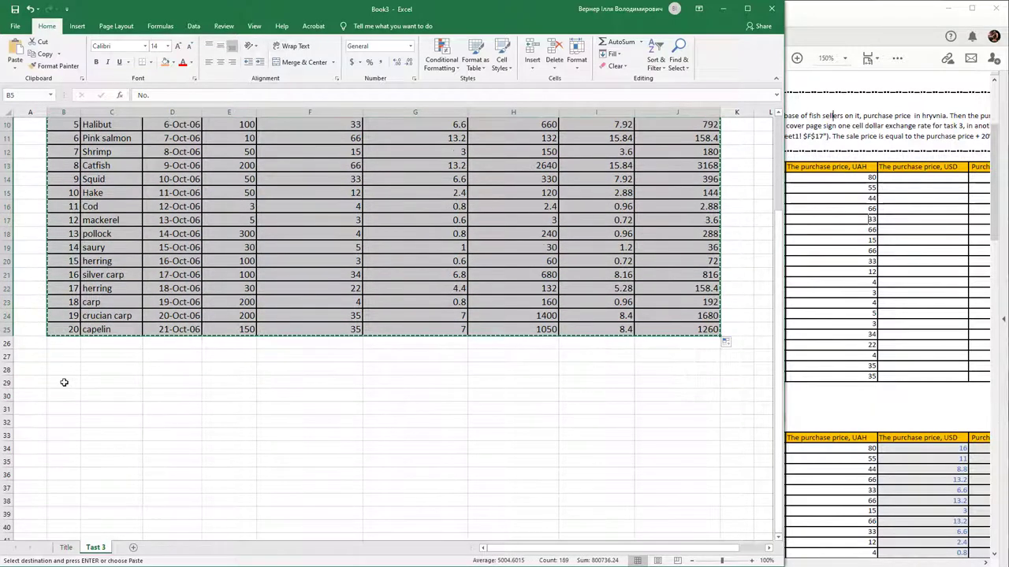
{"action": "left_click", "coordinate": [76, 381]}
{"action": "key", "text": "ctrl+v"}
{"action": "scroll", "coordinate": [75, 381], "scroll_direction": "down", "scroll_amount": 8}
{"action": "left_click", "coordinate": [65, 370]}
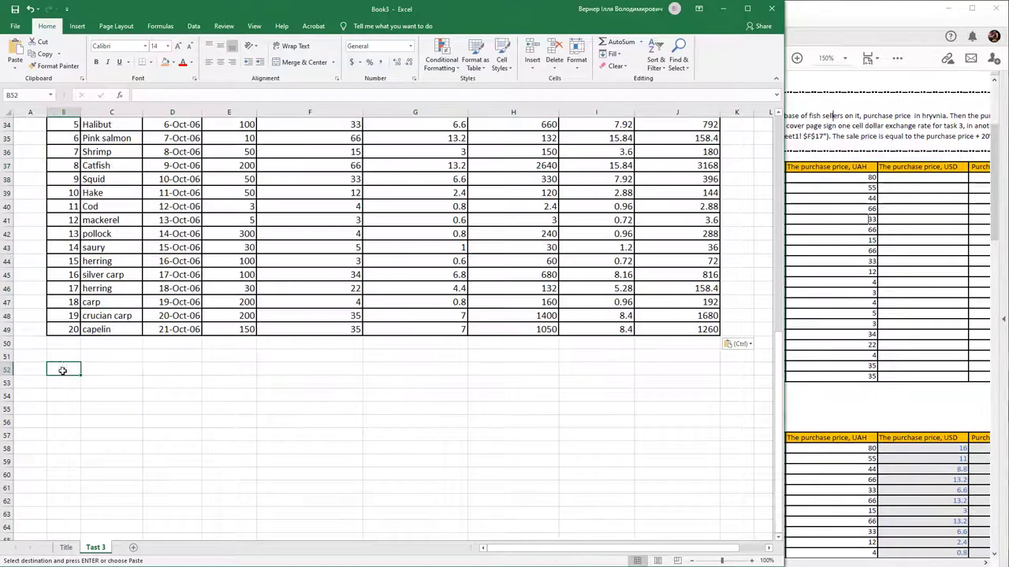
{"action": "key", "text": "ctrl+v"}
{"action": "scroll", "coordinate": [220, 400], "scroll_direction": "up", "scroll_amount": 5}
{"action": "left_click", "coordinate": [170, 315]}
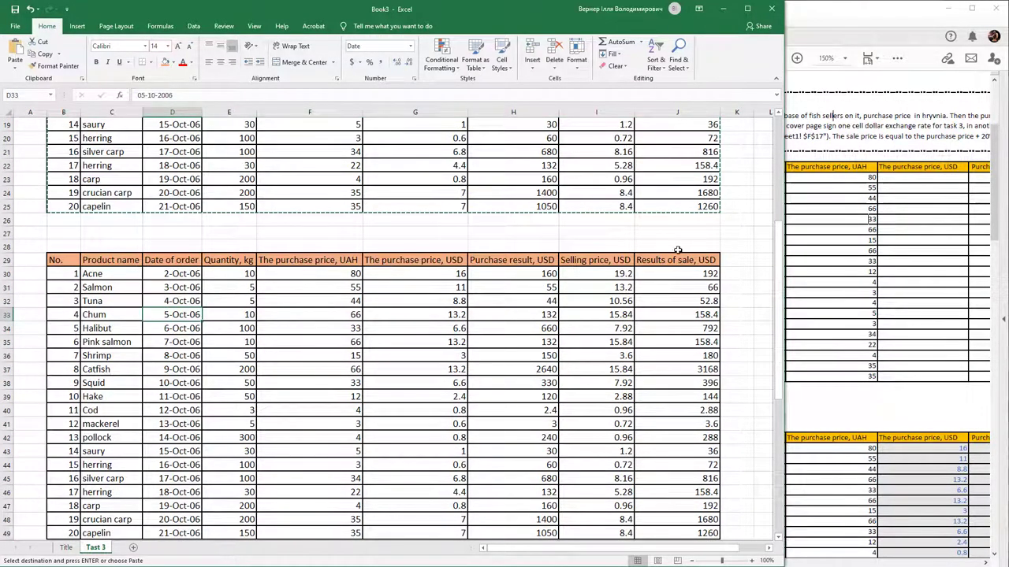
- Switch to exls 3.pdf in Acrobat, enlarge it to 200%, widen its window and read the full task text
{"action": "left_click", "coordinate": [858, 187]}
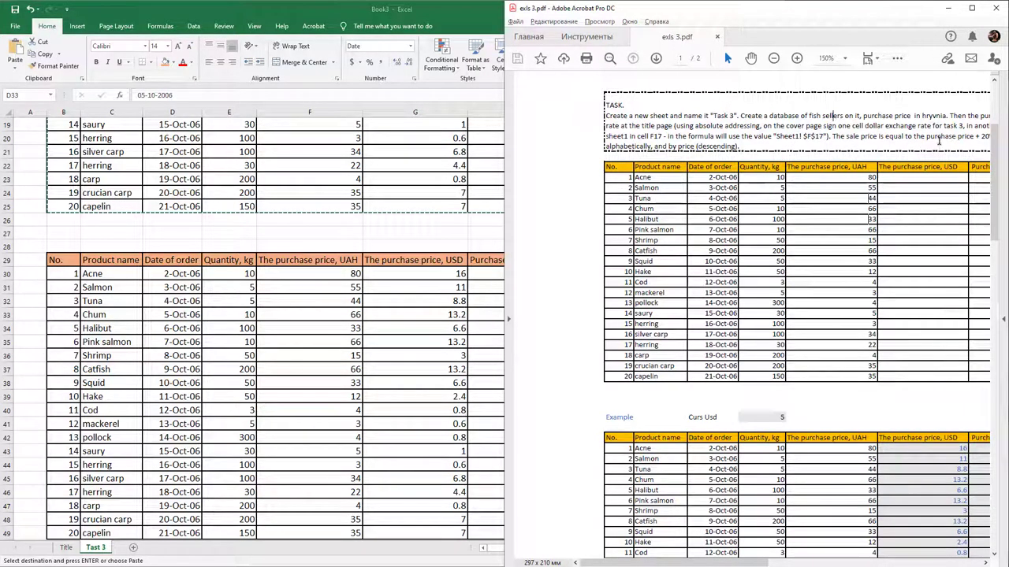
{"action": "scroll", "coordinate": [914, 120], "scroll_direction": "up", "scroll_amount": 1}
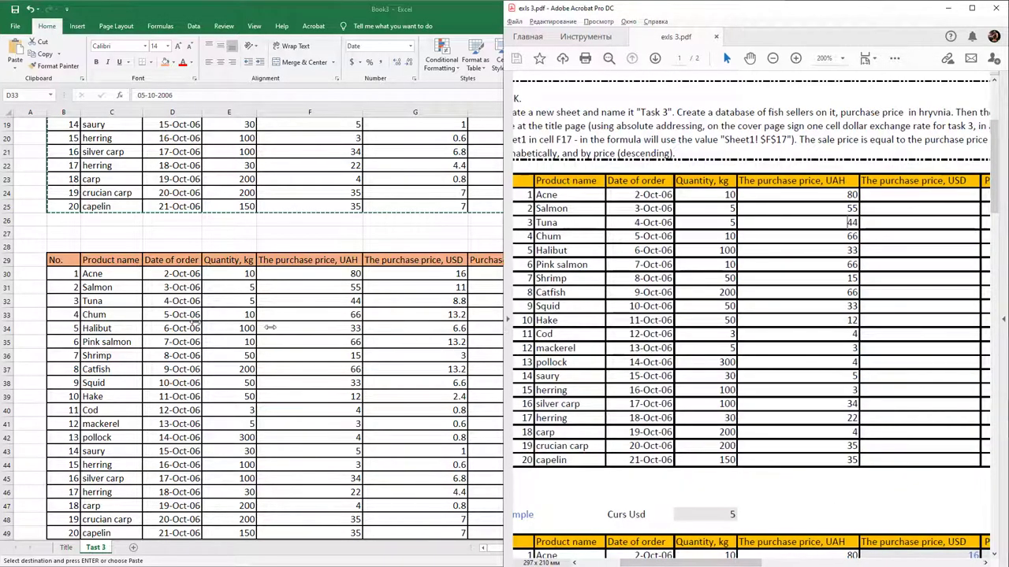
{"action": "left_click_drag", "start_coordinate": [505, 331], "coordinate": [142, 330]}
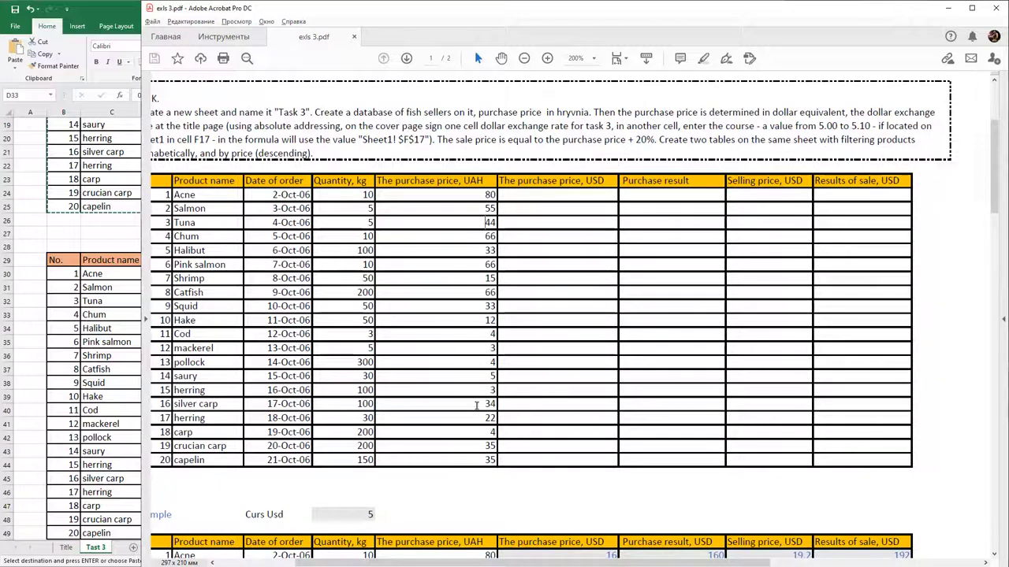
{"action": "left_click_drag", "start_coordinate": [419, 564], "coordinate": [402, 565]}
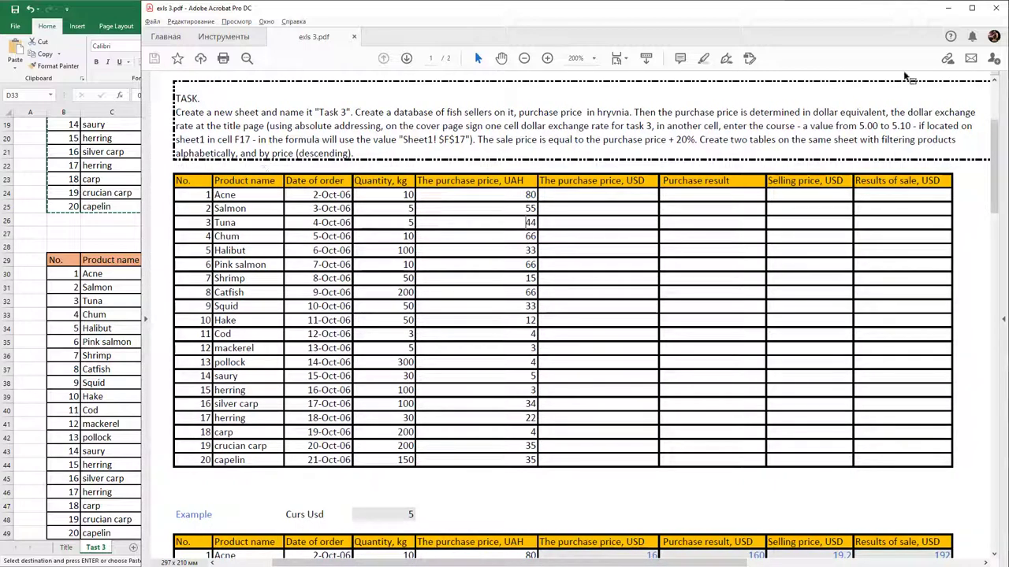
- Minimize the PDF window and widen the Excel window across the whole screen
{"action": "left_click", "coordinate": [948, 7]}
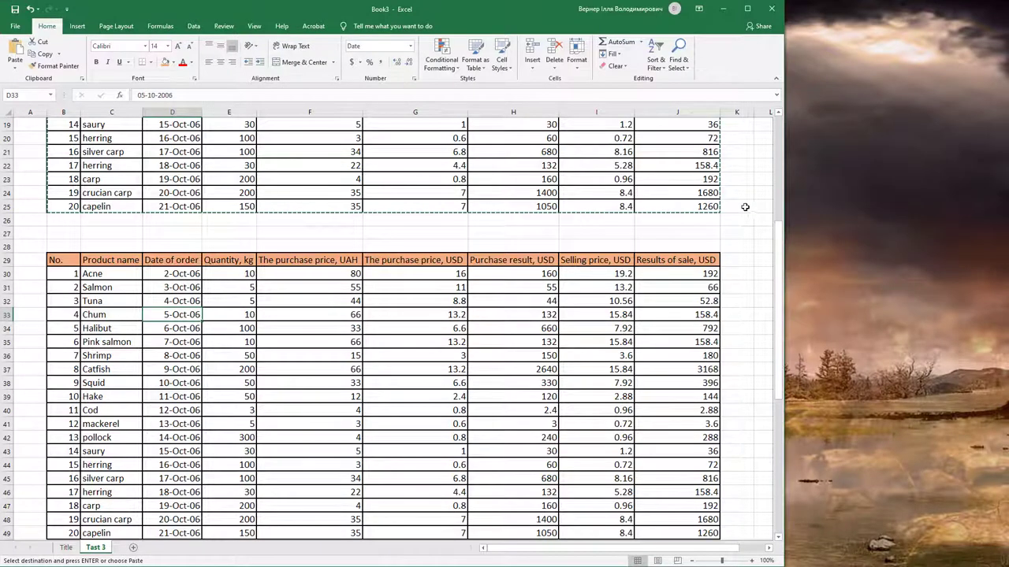
{"action": "left_click_drag", "start_coordinate": [784, 213], "coordinate": [1006, 209]}
{"action": "left_click", "coordinate": [265, 300]}
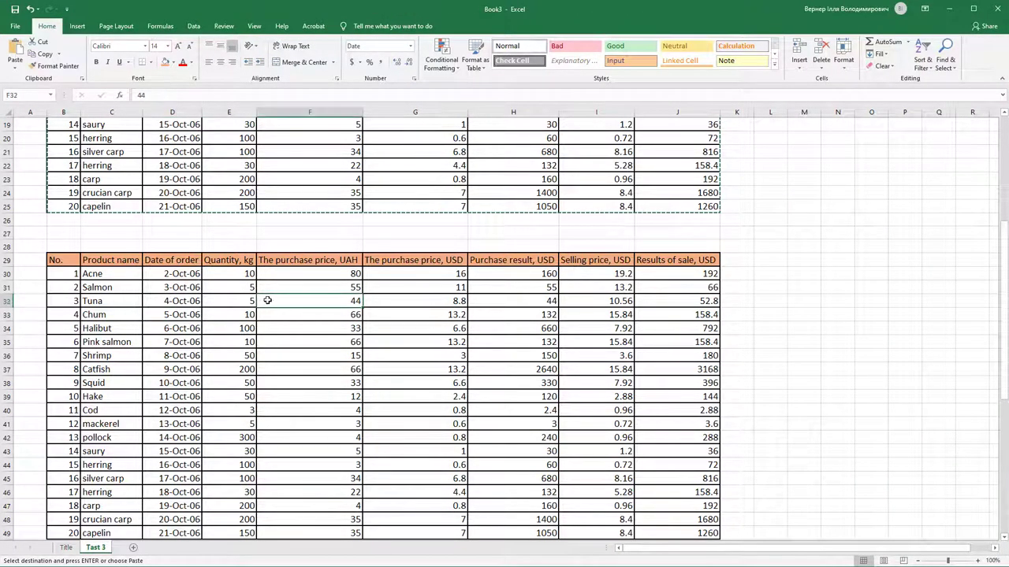
- Sort the first table copy (rows 30 to 49) from A to Z by product name, expanding the selection to whole rows
{"action": "scroll", "coordinate": [265, 315], "scroll_direction": "up", "scroll_amount": 5}
{"action": "scroll", "coordinate": [266, 315], "scroll_direction": "down", "scroll_amount": 7}
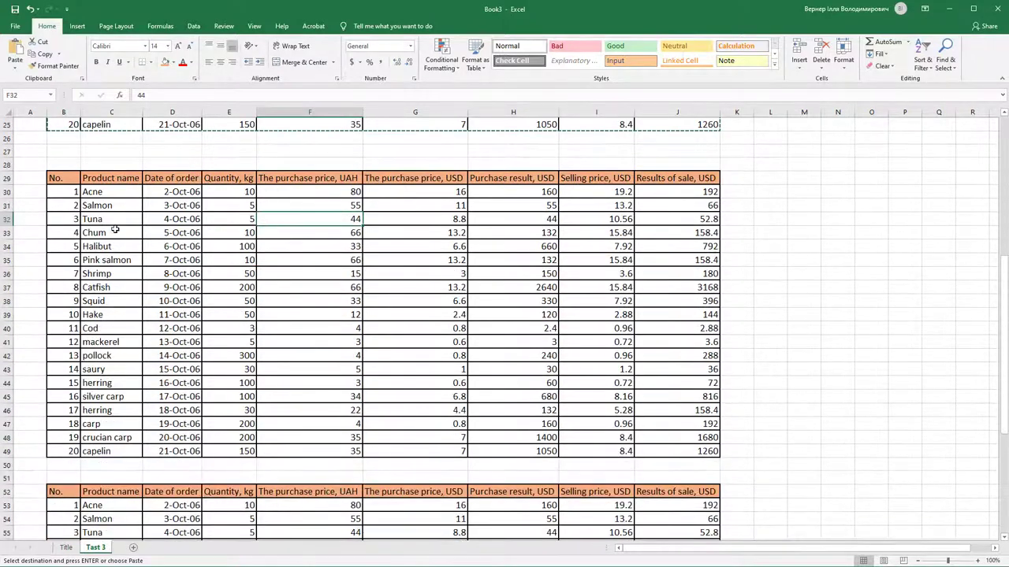
{"action": "left_click_drag", "start_coordinate": [107, 195], "coordinate": [96, 450]}
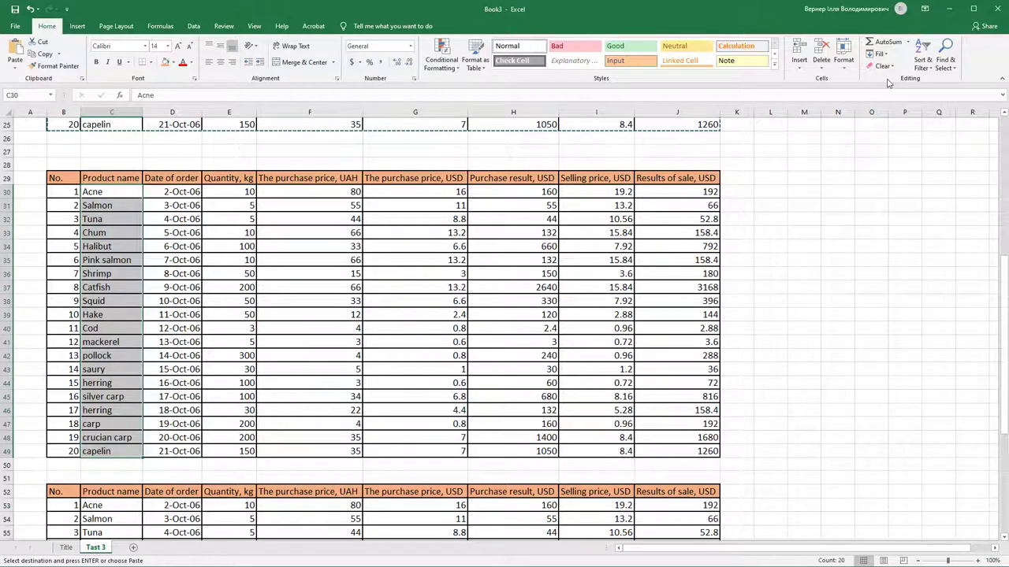
{"action": "left_click", "coordinate": [928, 75]}
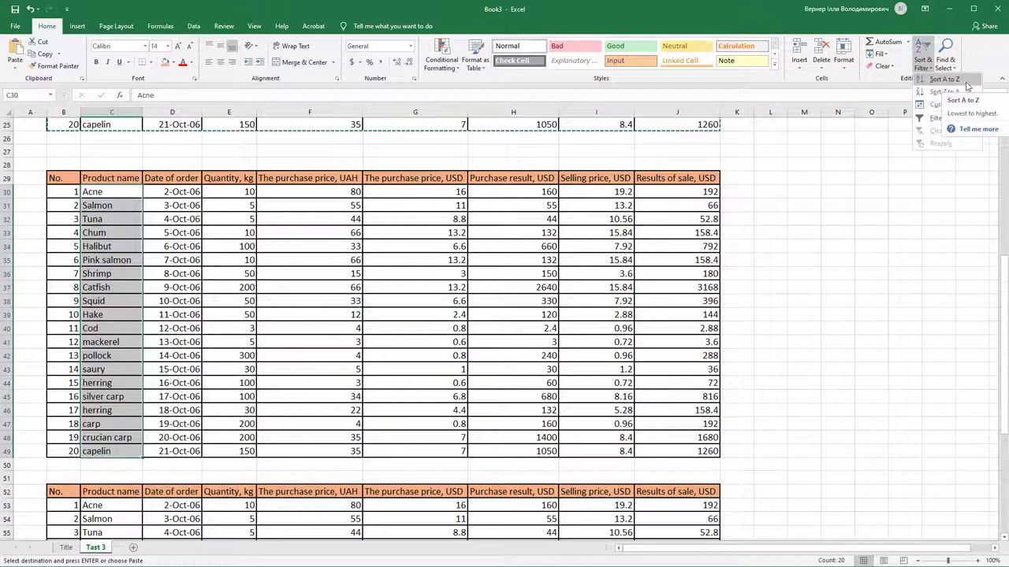
{"action": "left_click", "coordinate": [962, 81]}
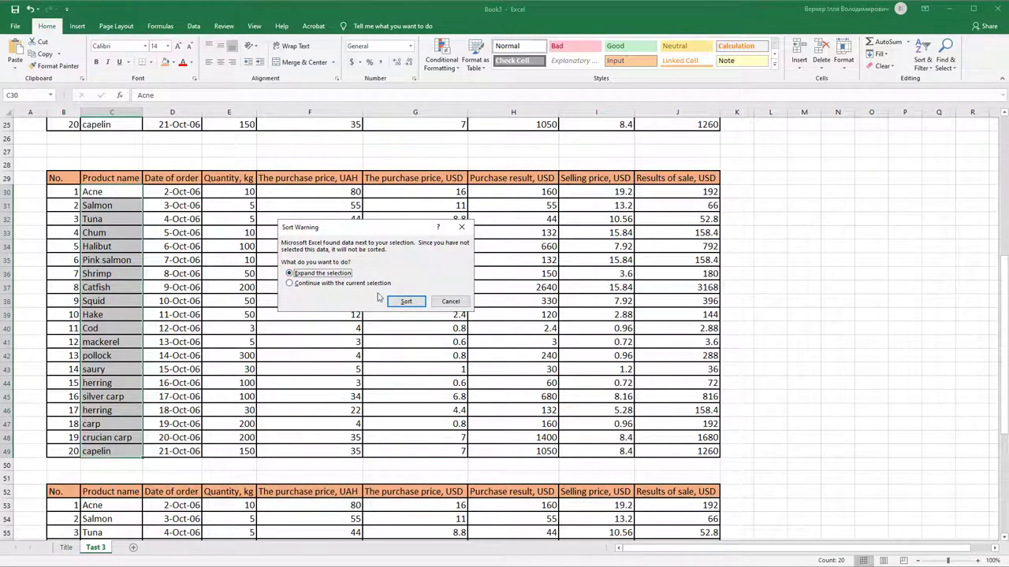
{"action": "left_click", "coordinate": [405, 302]}
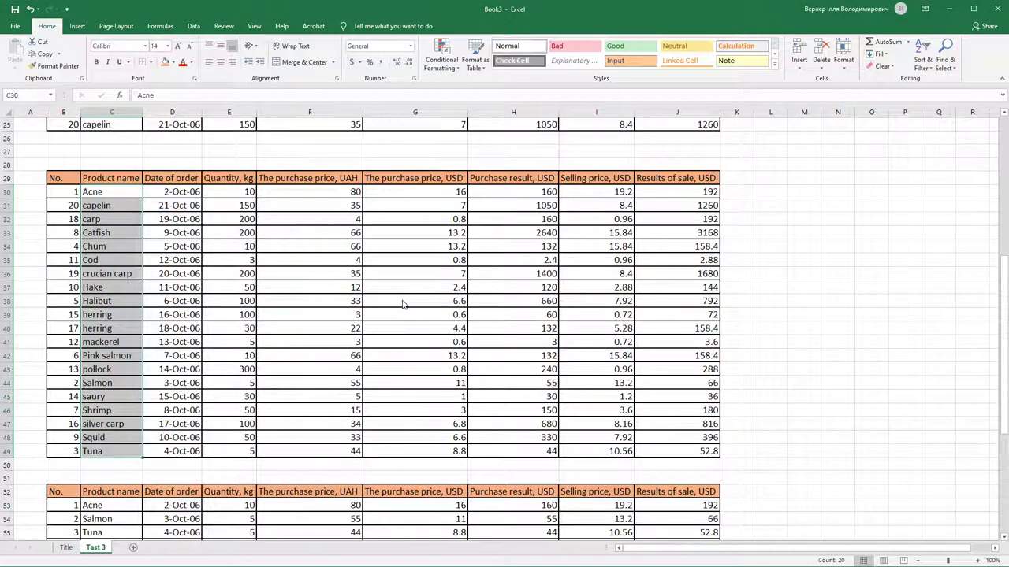
{"action": "left_click_drag", "start_coordinate": [110, 194], "coordinate": [111, 453]}
{"action": "left_click", "coordinate": [173, 207]}
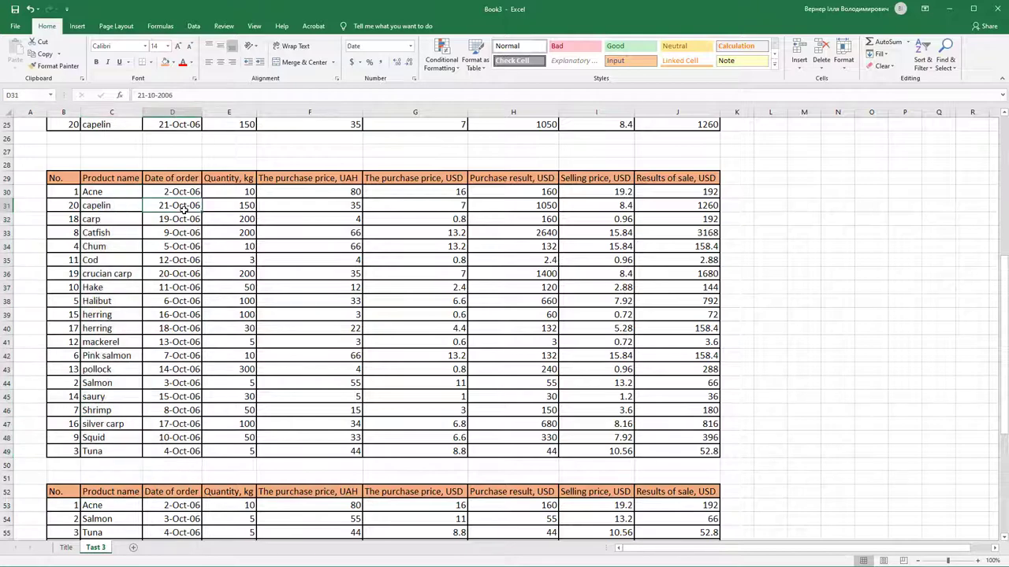
- Sort the second table copy (rows 53 to 72) from largest to smallest by results of sale, expanding the selection to whole rows
{"action": "scroll", "coordinate": [278, 308], "scroll_direction": "down", "scroll_amount": 6}
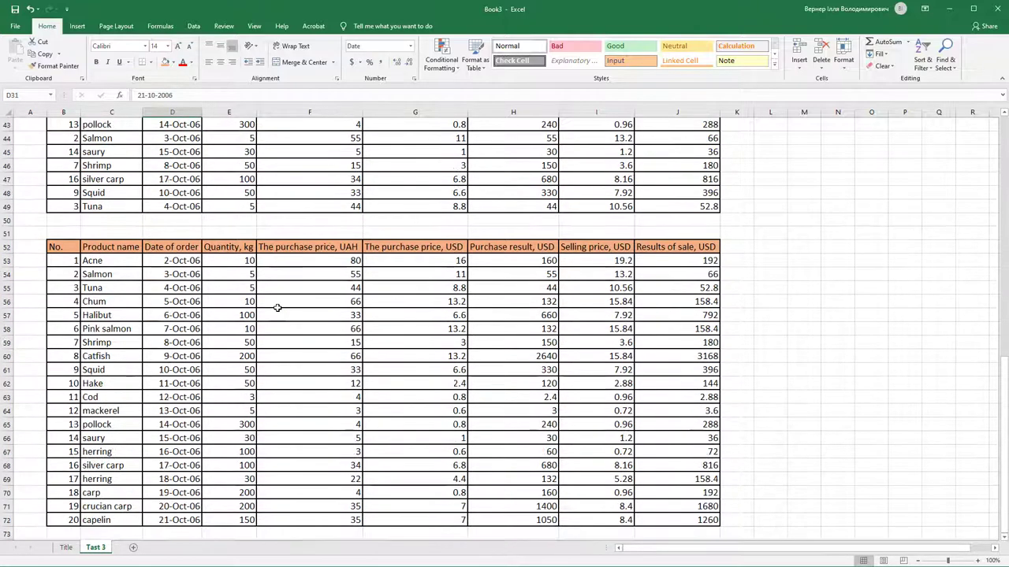
{"action": "scroll", "coordinate": [277, 307], "scroll_direction": "down", "scroll_amount": 1}
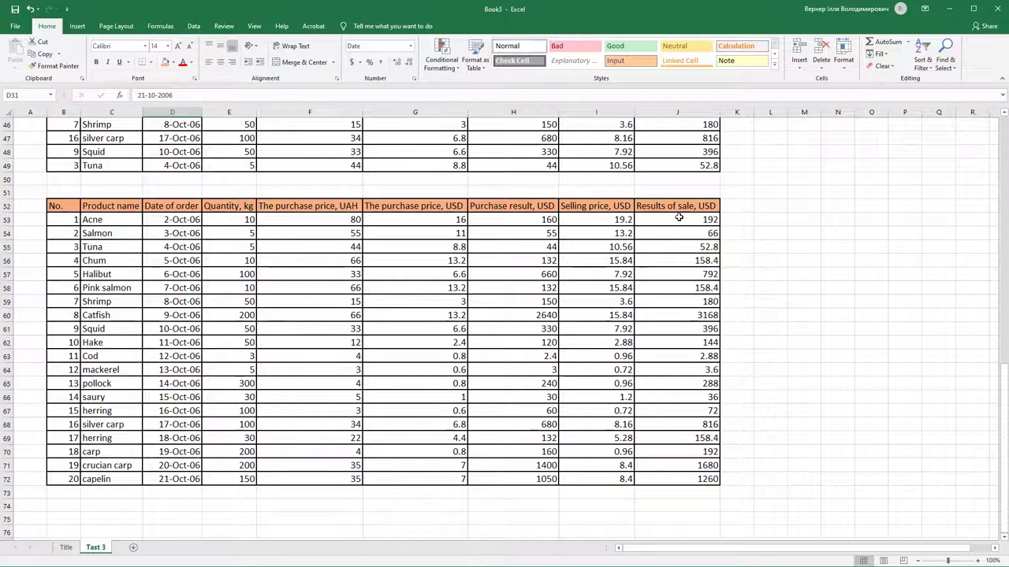
{"action": "left_click_drag", "start_coordinate": [676, 218], "coordinate": [668, 477]}
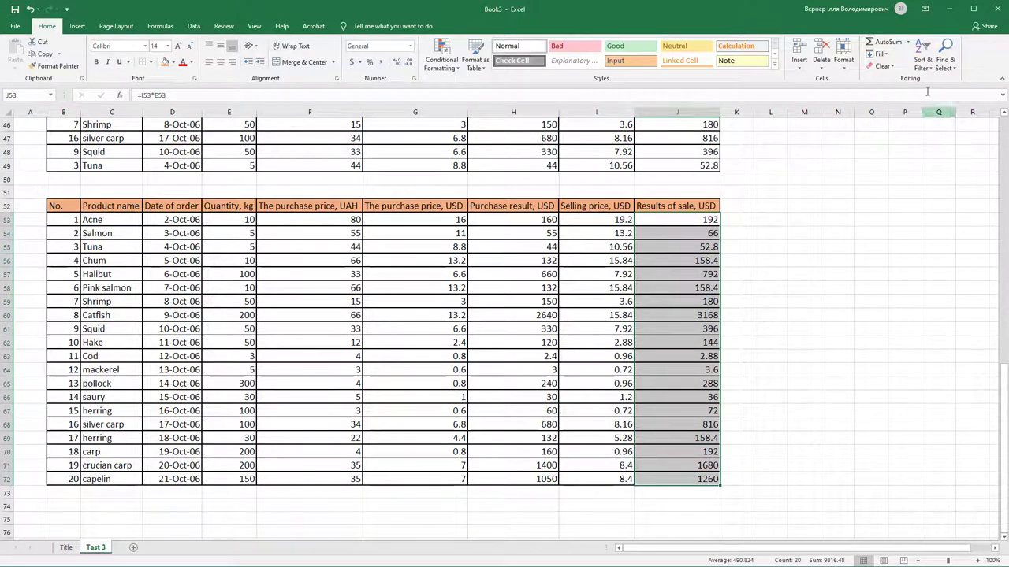
{"action": "left_click", "coordinate": [923, 64]}
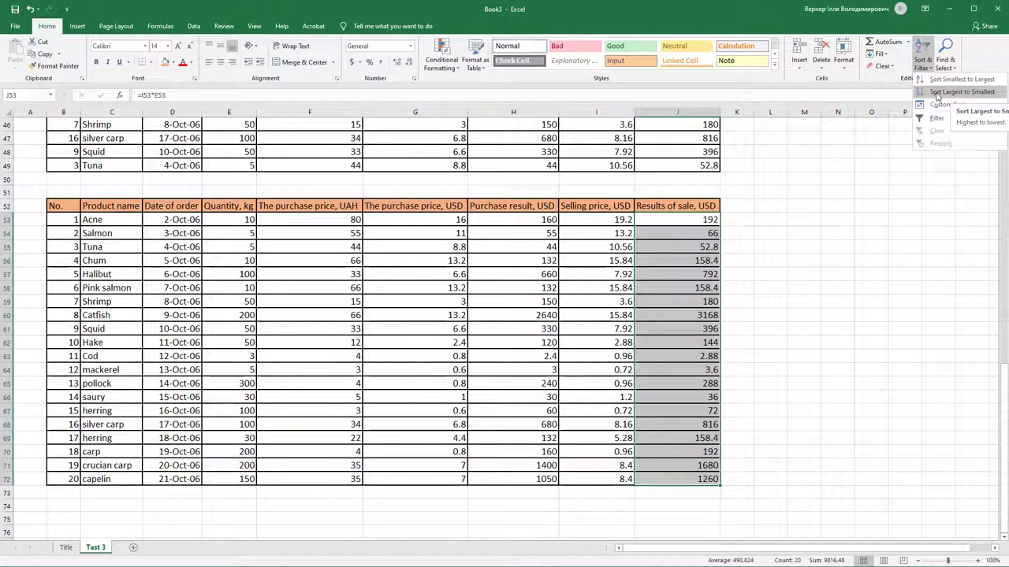
{"action": "left_click", "coordinate": [937, 93]}
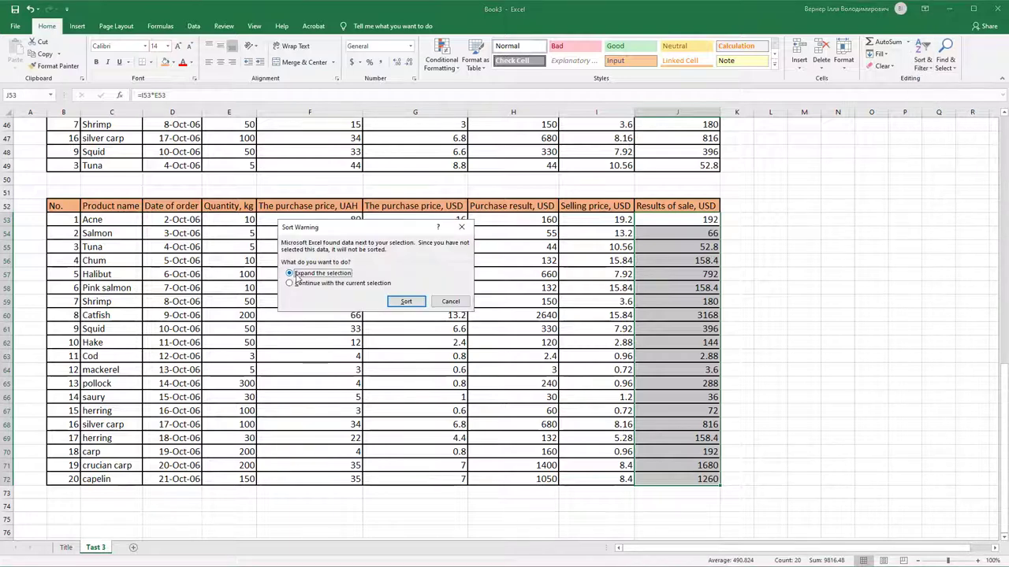
{"action": "left_click", "coordinate": [405, 302]}
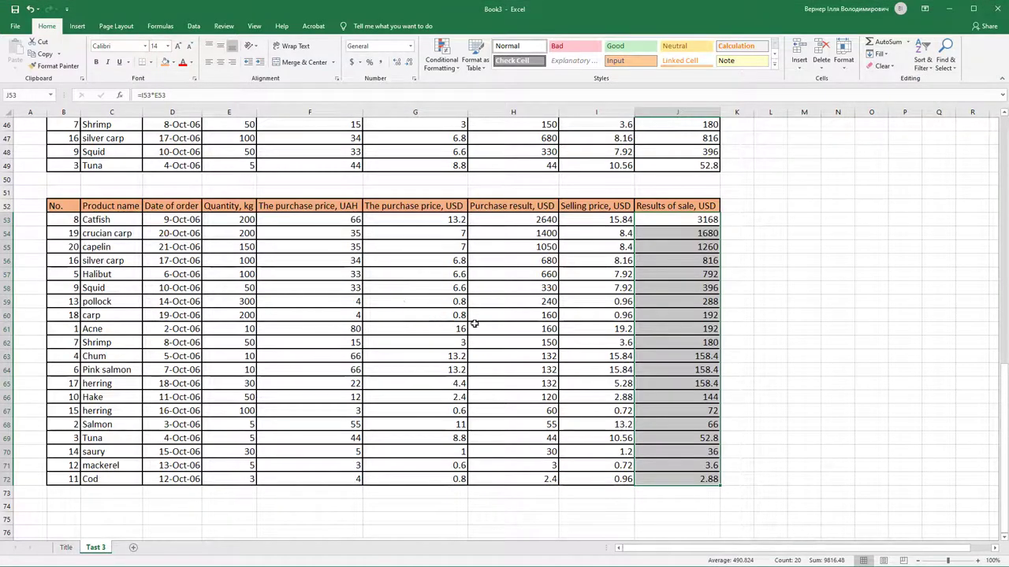
{"action": "left_click", "coordinate": [673, 247]}
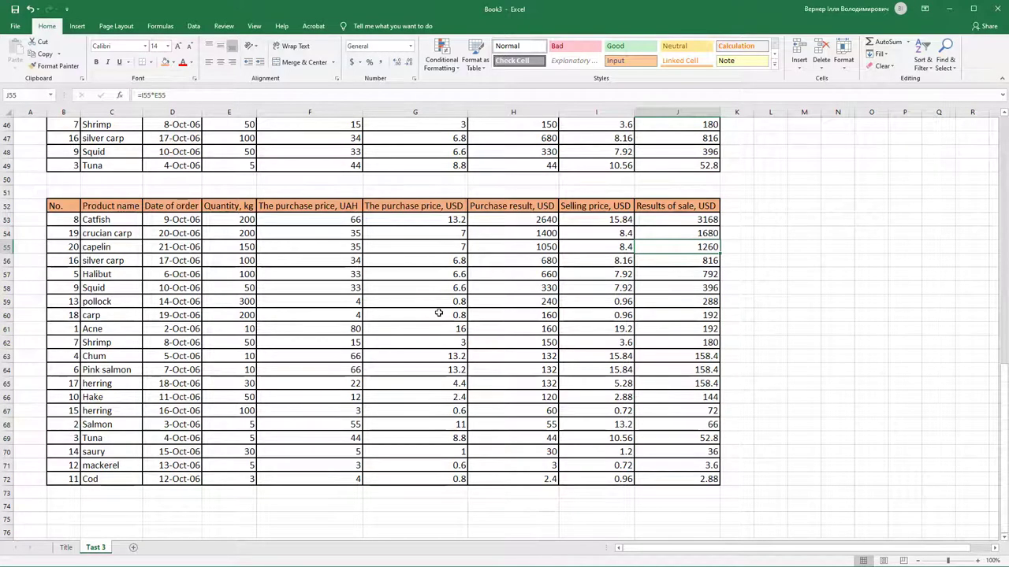
{"action": "scroll", "coordinate": [463, 323], "scroll_direction": "down", "scroll_amount": 3}
{"action": "scroll", "coordinate": [463, 323], "scroll_direction": "up", "scroll_amount": 15}
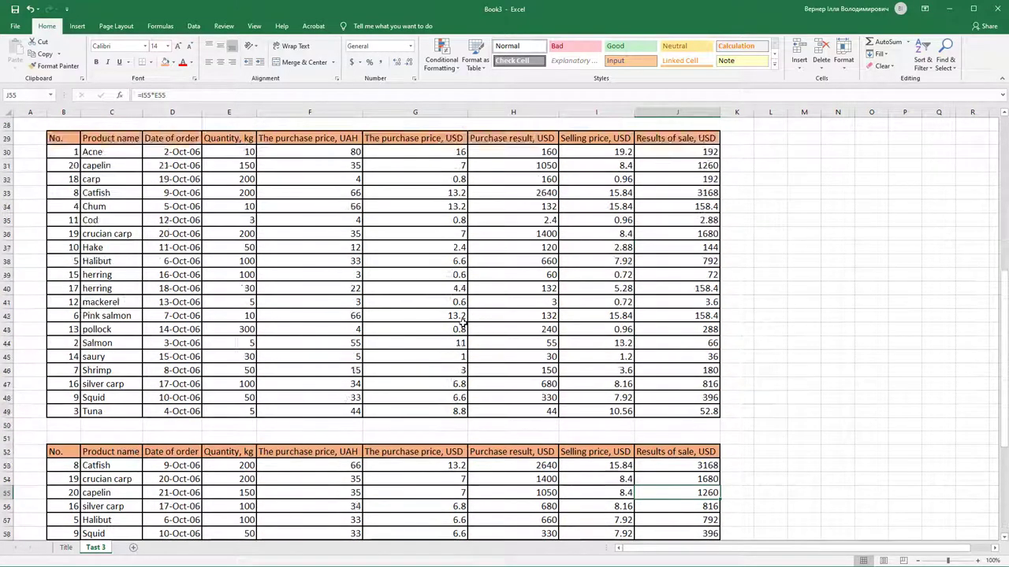
{"action": "scroll", "coordinate": [463, 323], "scroll_direction": "down", "scroll_amount": 17}
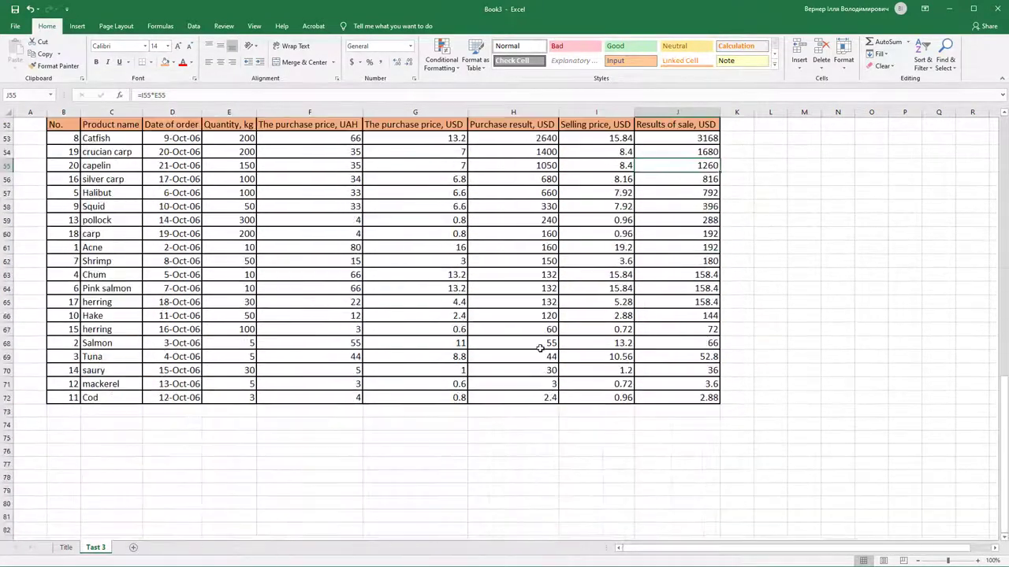